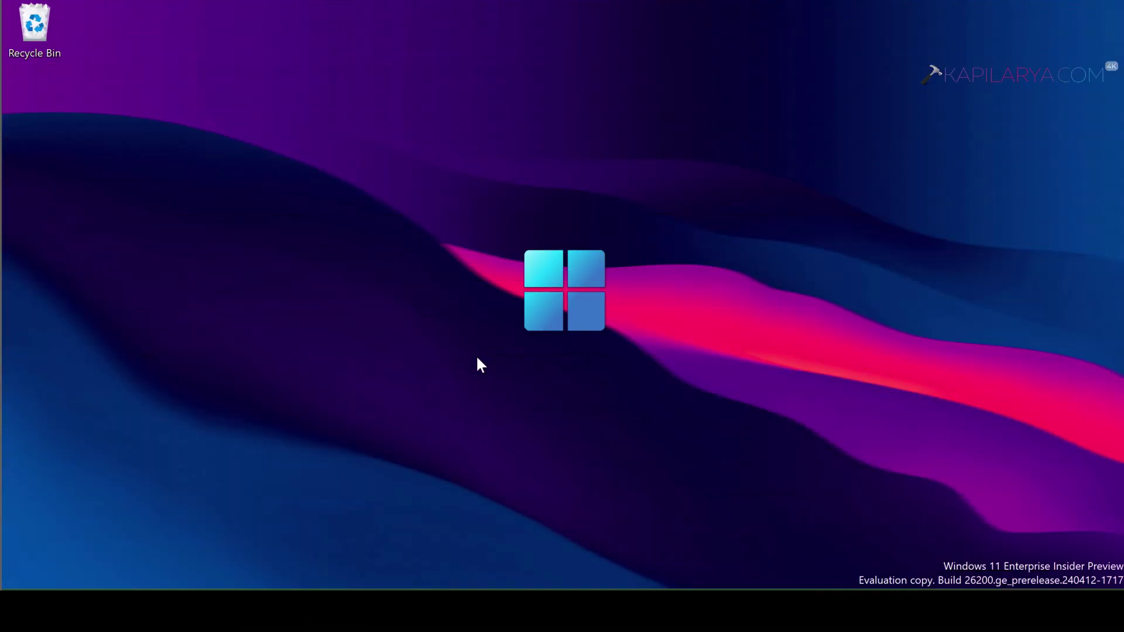
Step: Check the Edge tile's options in Start, then search Windows for 'paint'
click(466, 612)
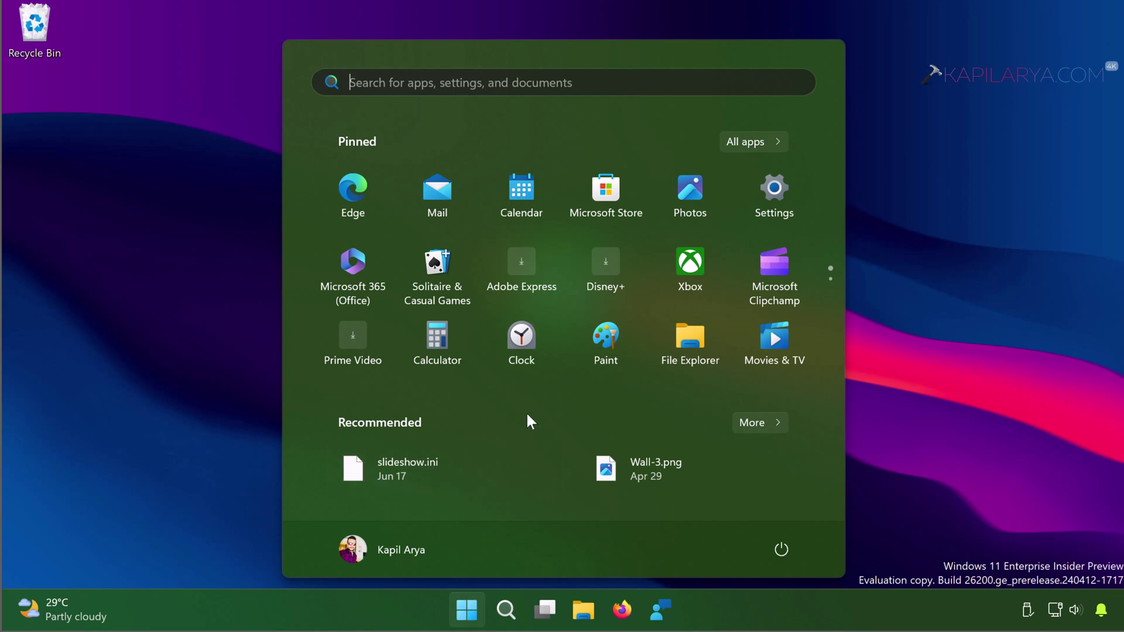
right_click(368, 195)
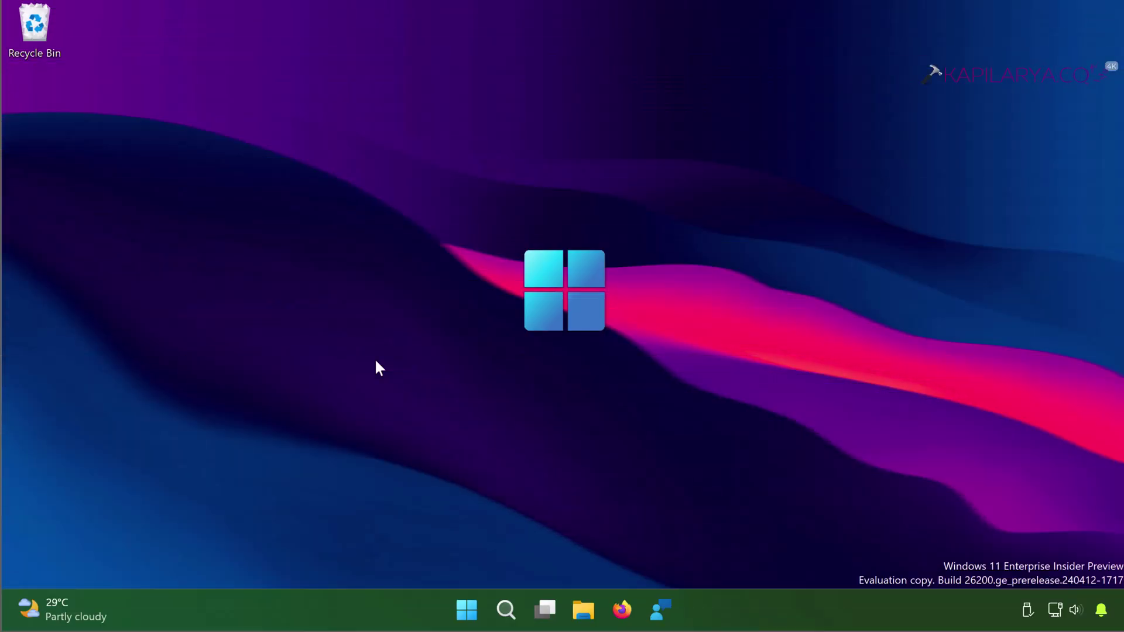
click(506, 606)
text(paint)
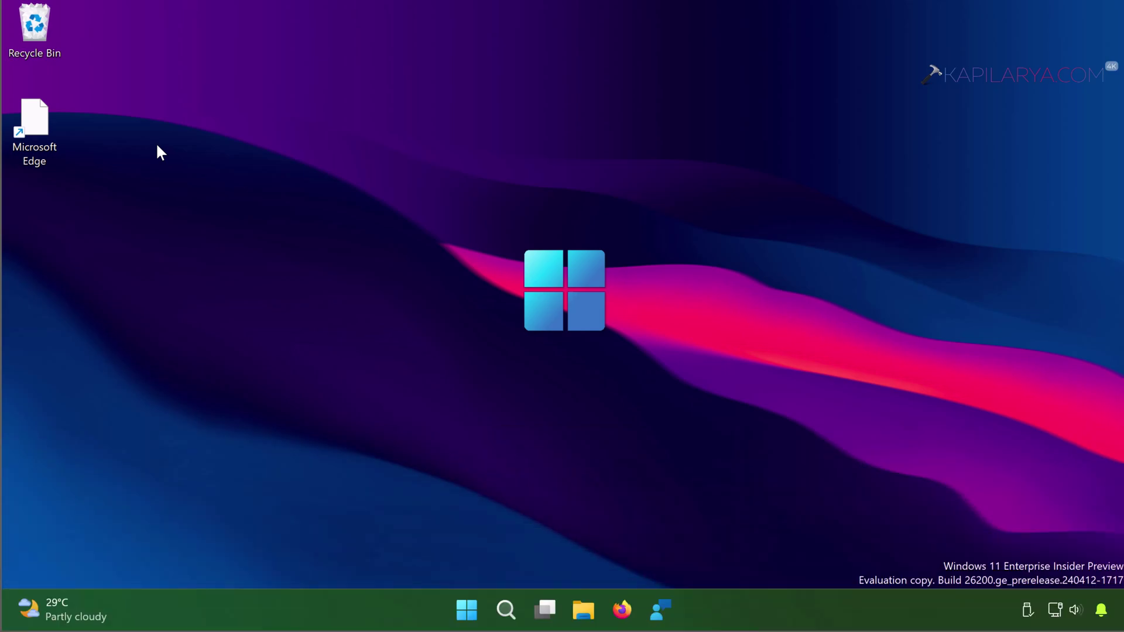
right_click(48, 130)
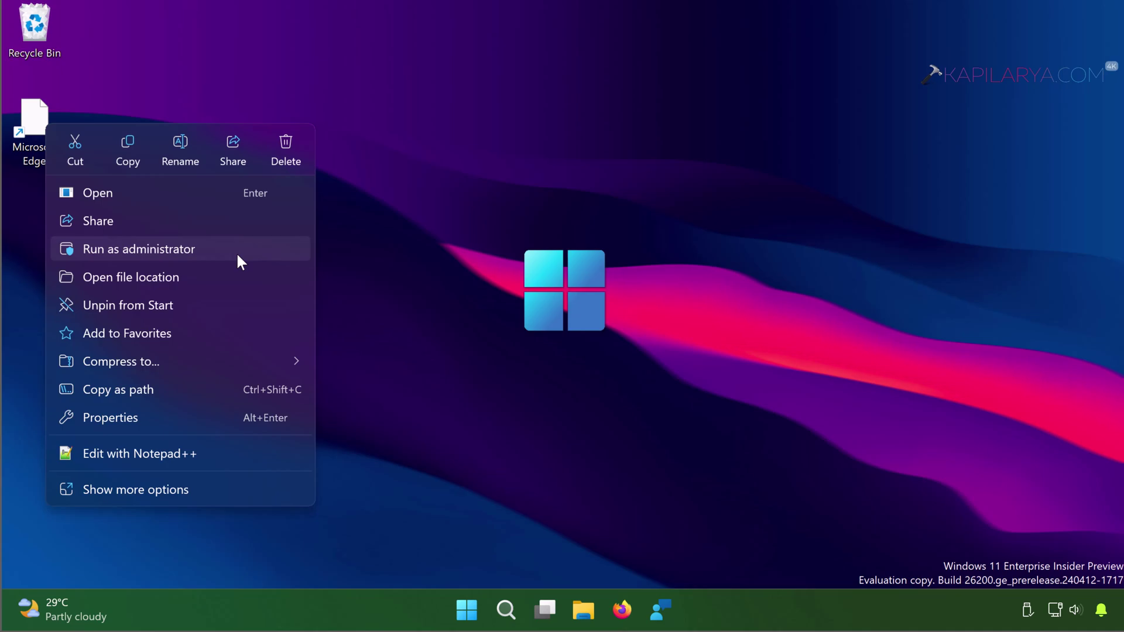
click(432, 222)
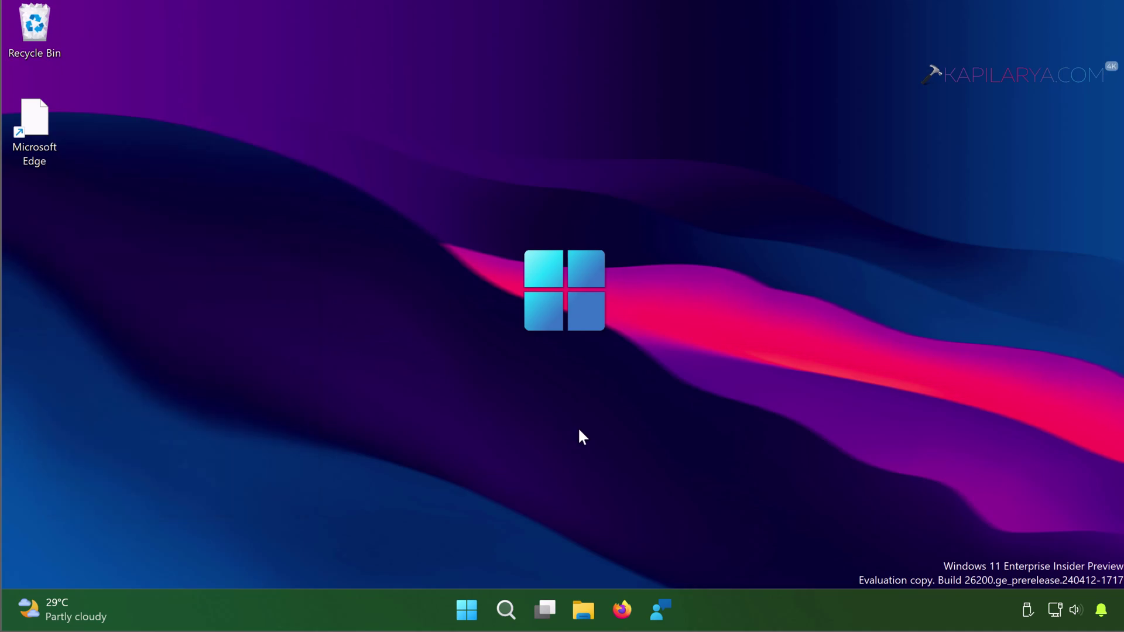
double_click(34, 125)
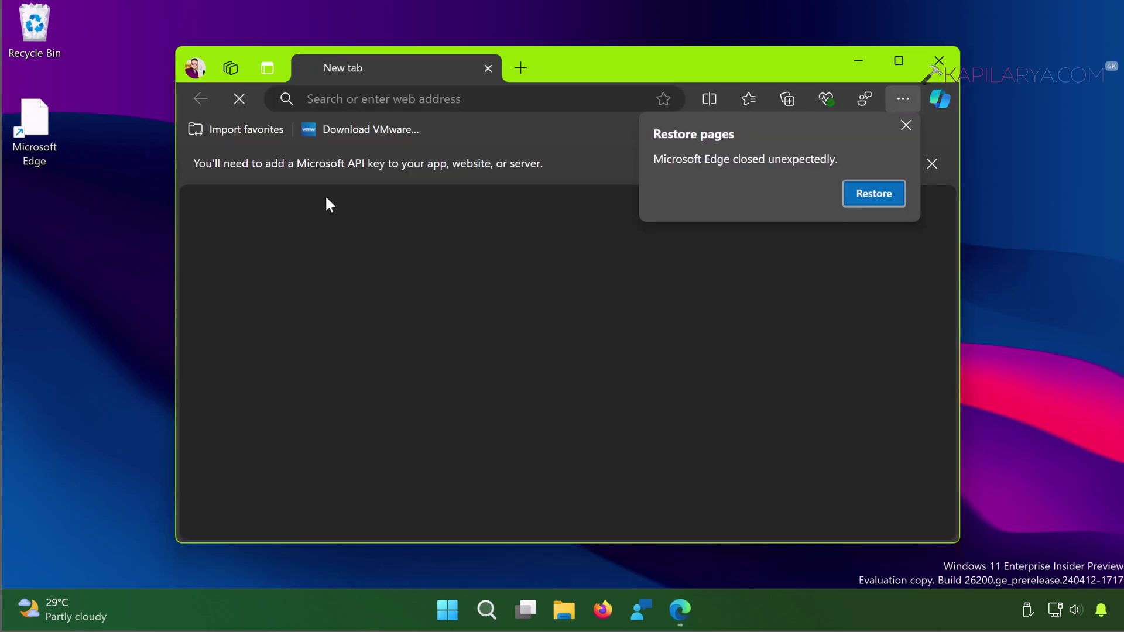
click(680, 603)
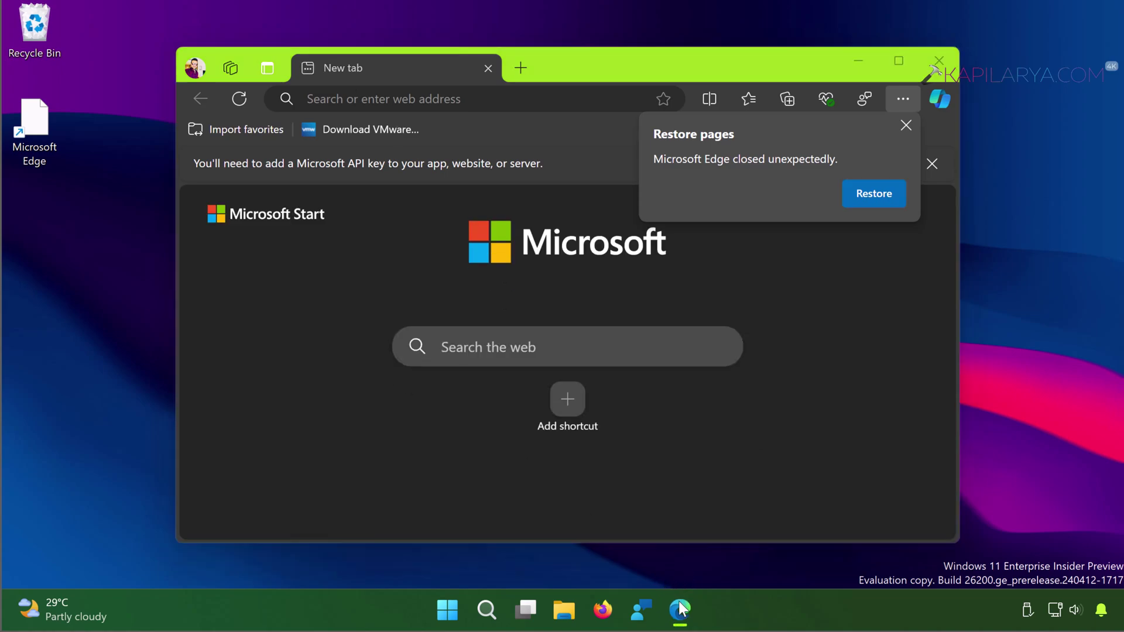
right_click(679, 602)
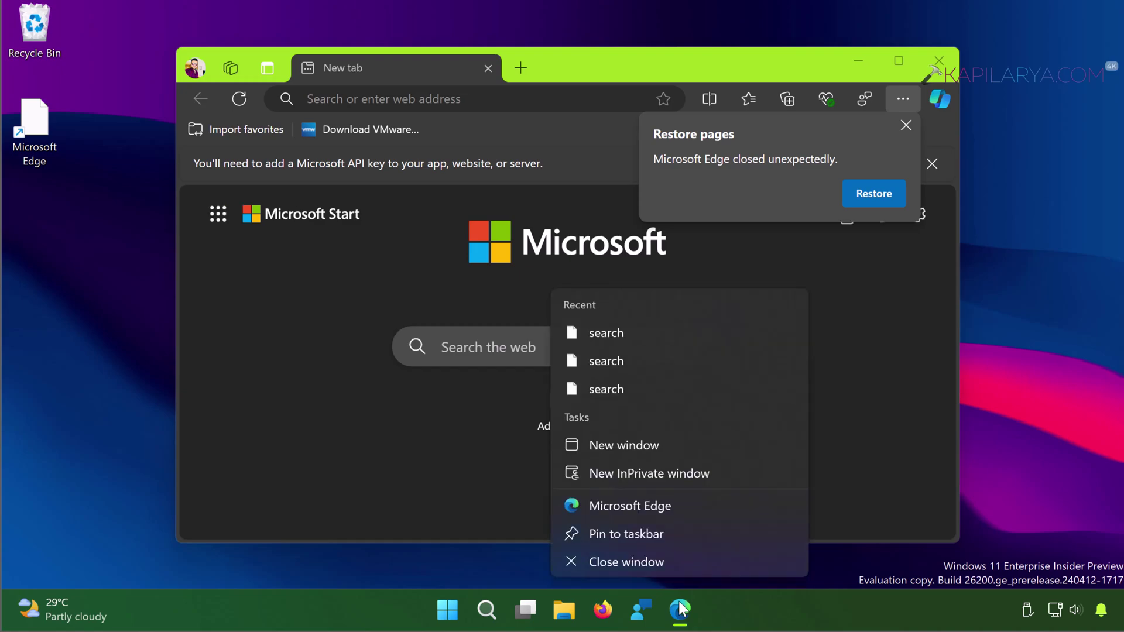
right_click(661, 505)
key(Escape)
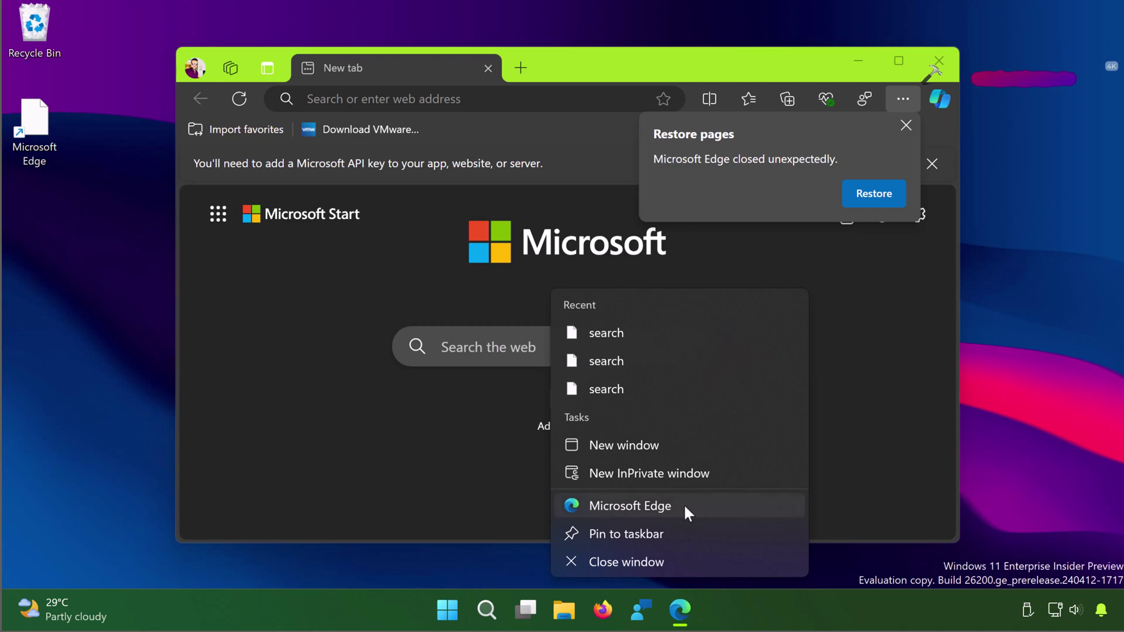
right_click(683, 503)
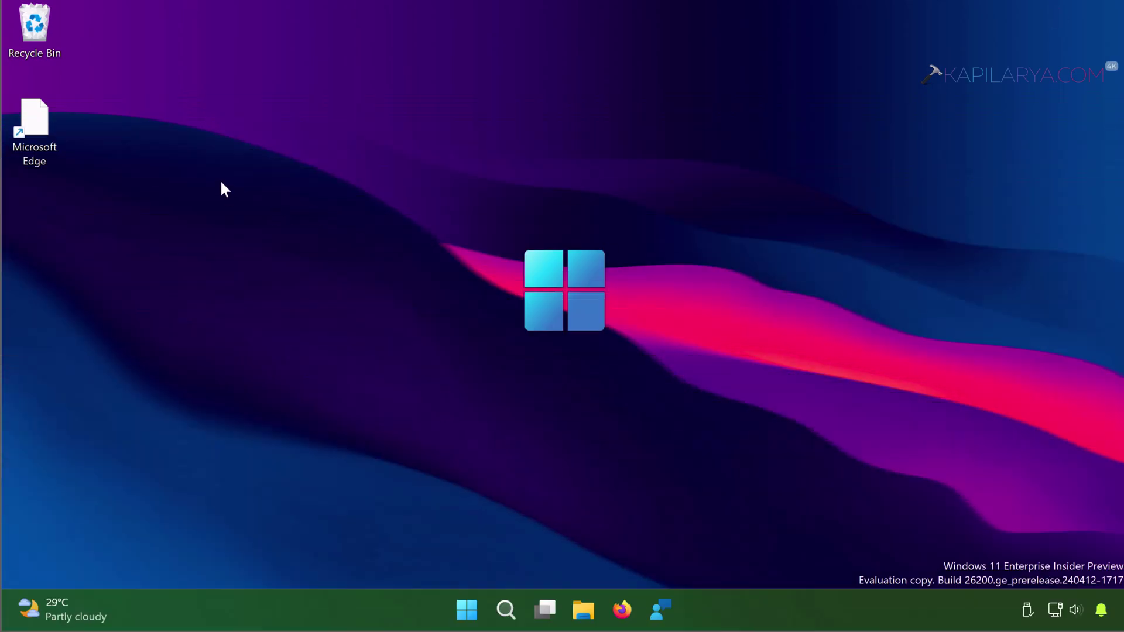
Step: Enable Run as administrator in the Edge shortcut's advanced properties and confirm with OK
right_click(49, 134)
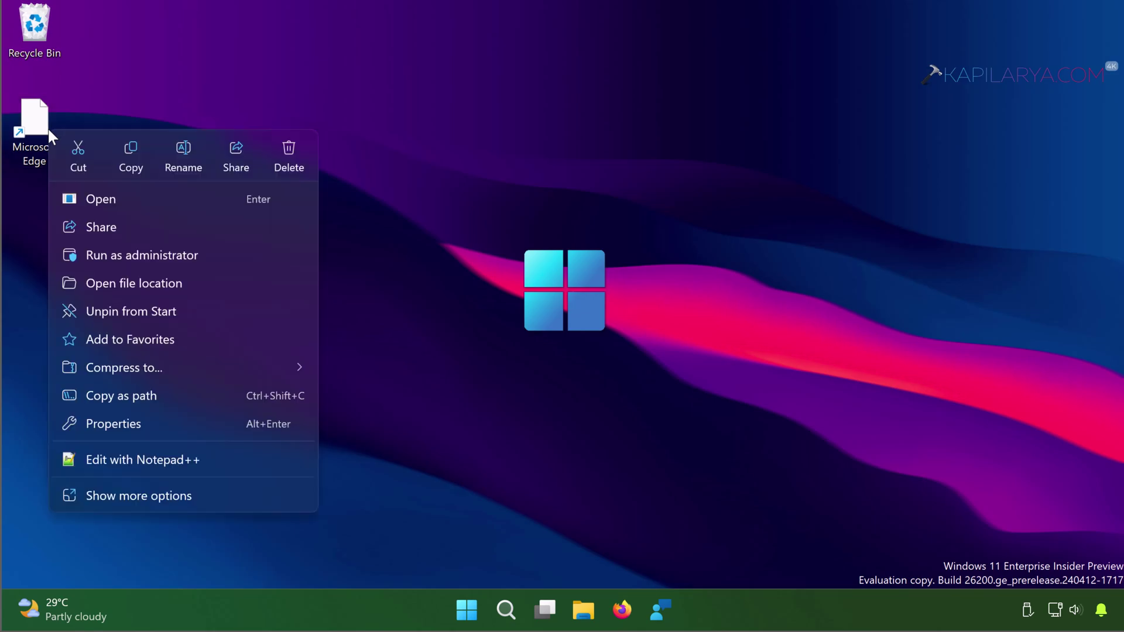
click(135, 419)
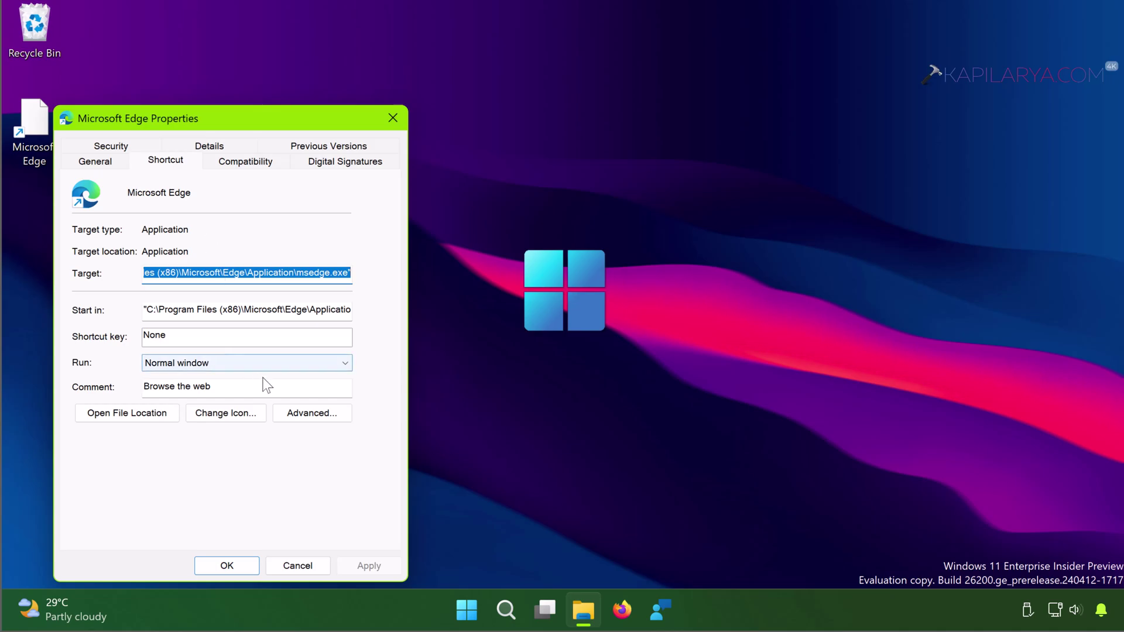
click(301, 419)
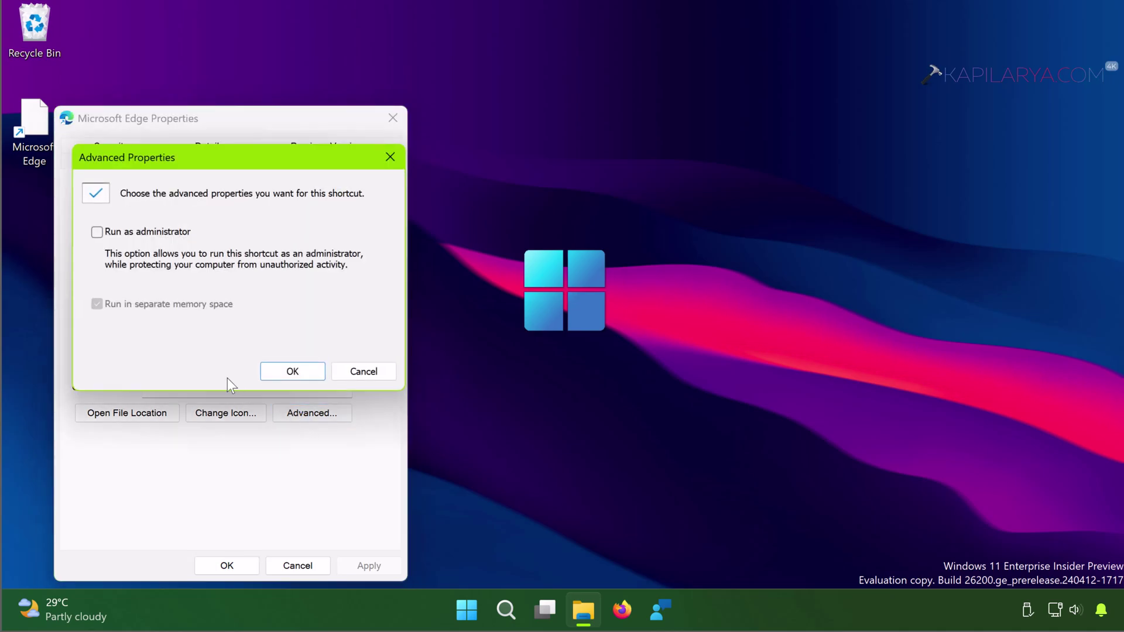
click(97, 232)
drag(142, 158, 188, 178)
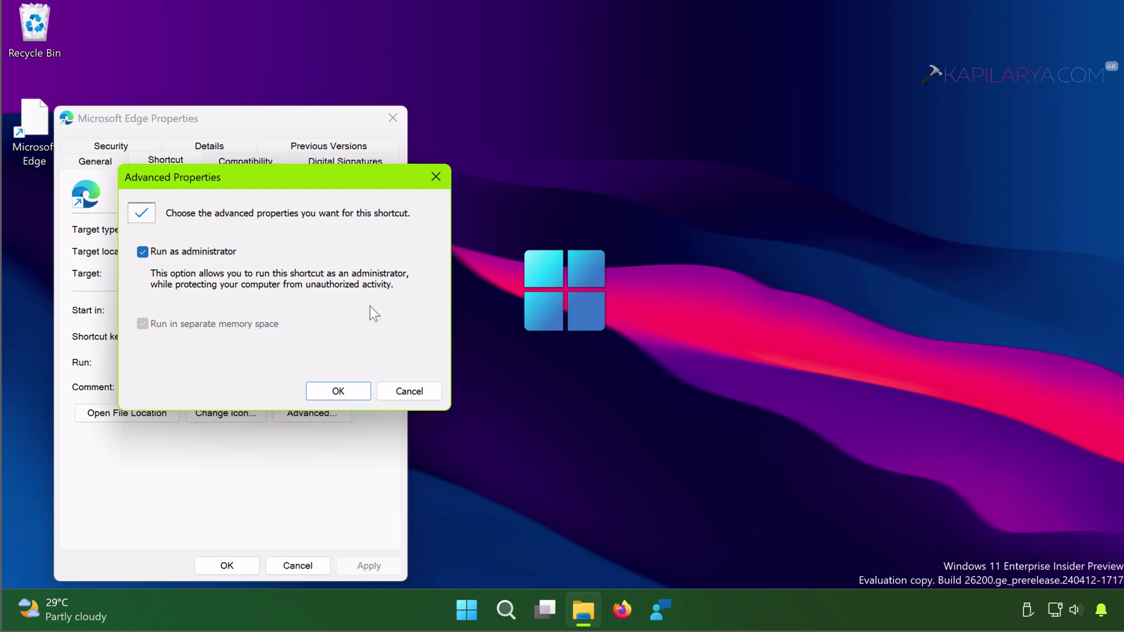
click(321, 389)
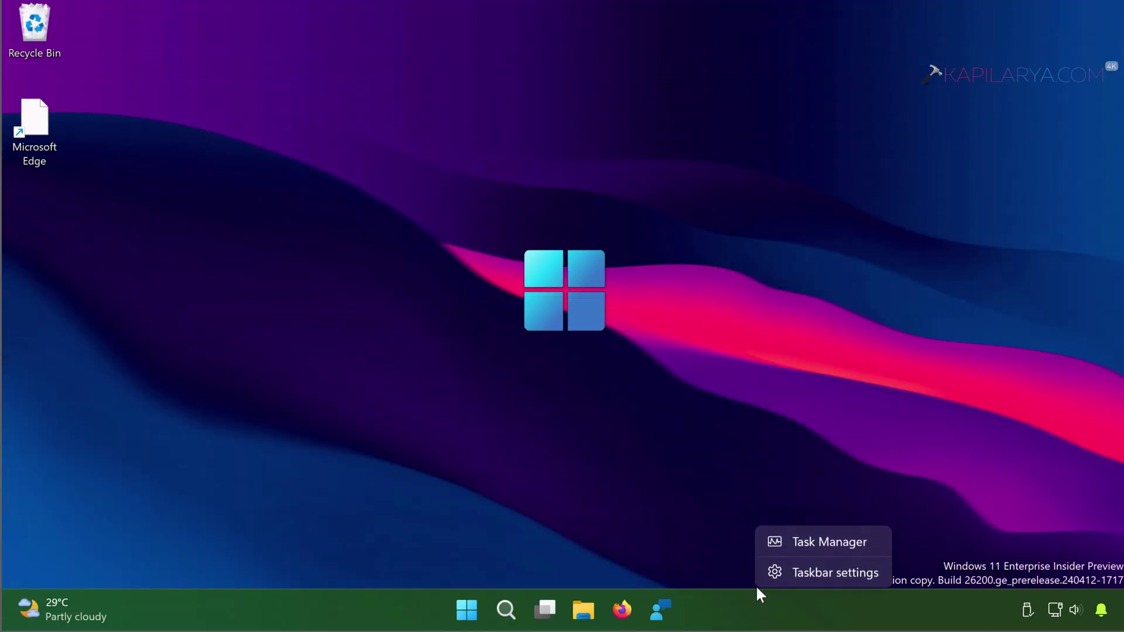
Step: Run explorer.exe as a new Task Manager task with administrative privileges ticked
click(822, 547)
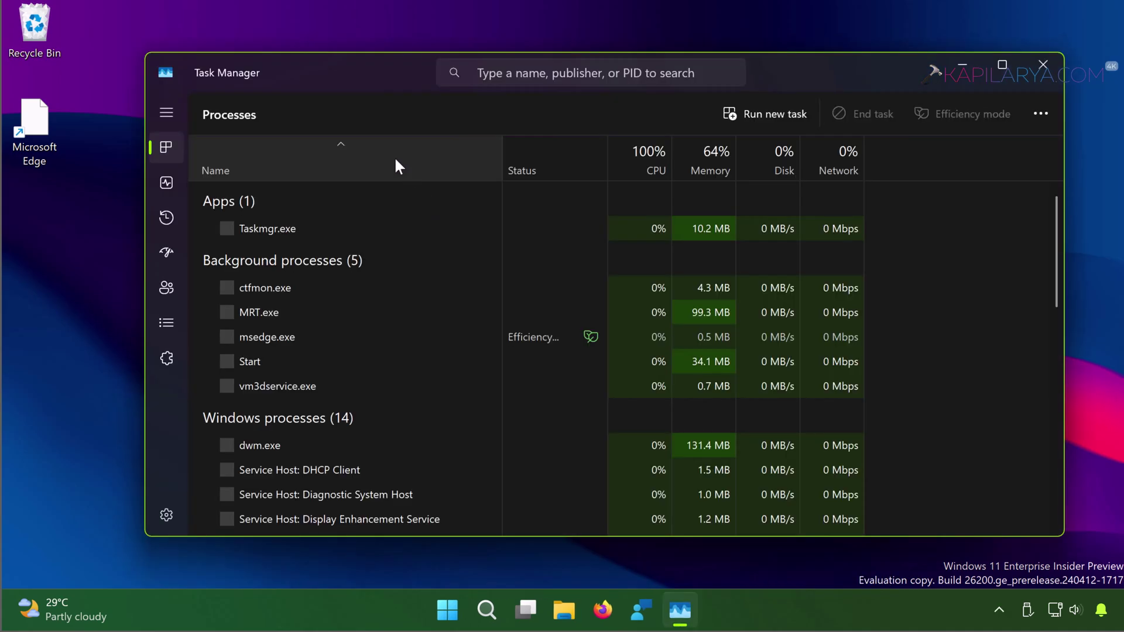
click(768, 113)
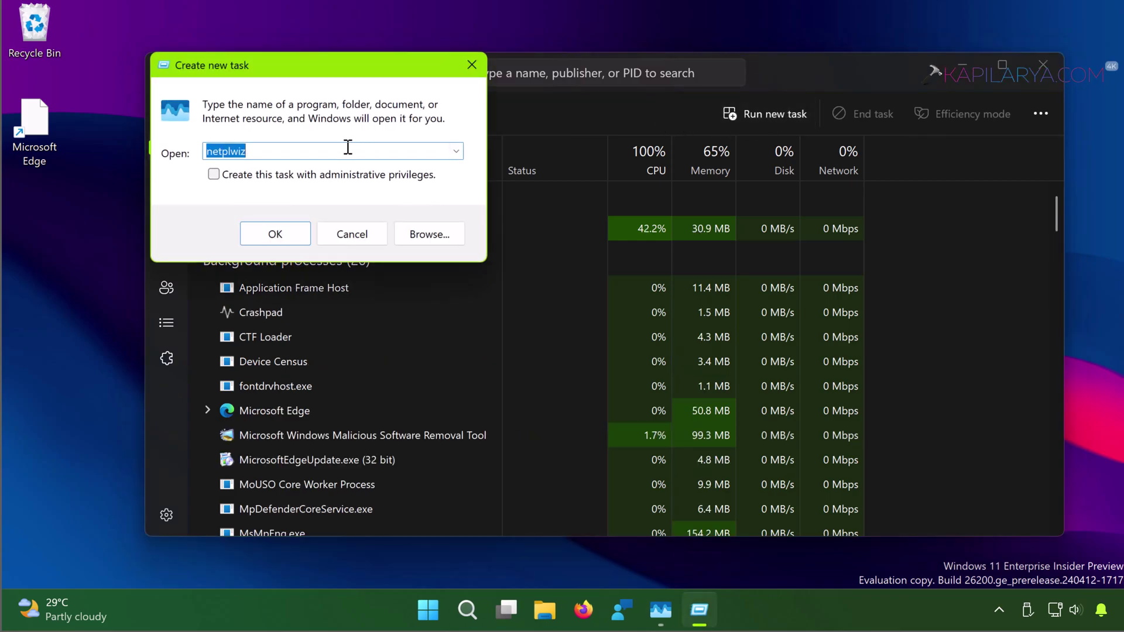
text(explorer)
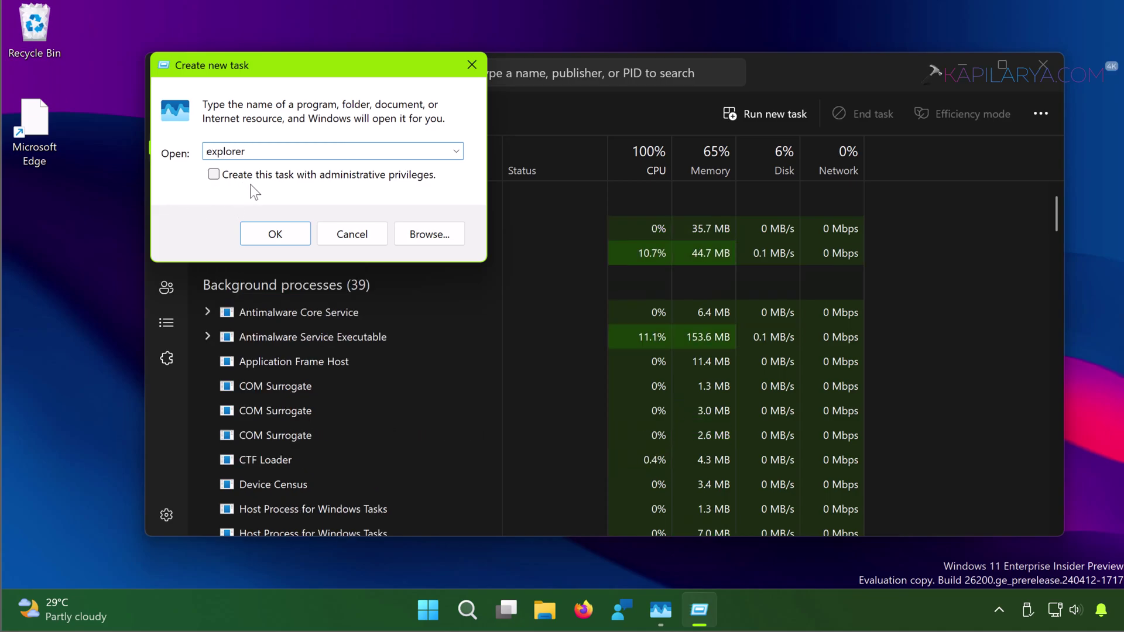
text(.exe)
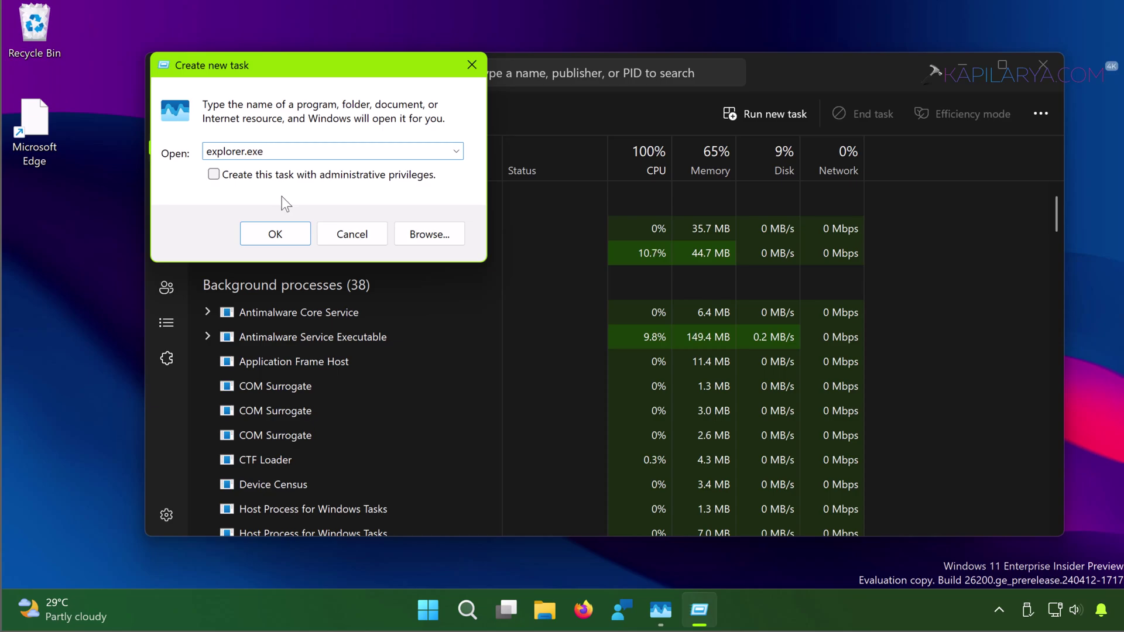
click(215, 174)
click(255, 234)
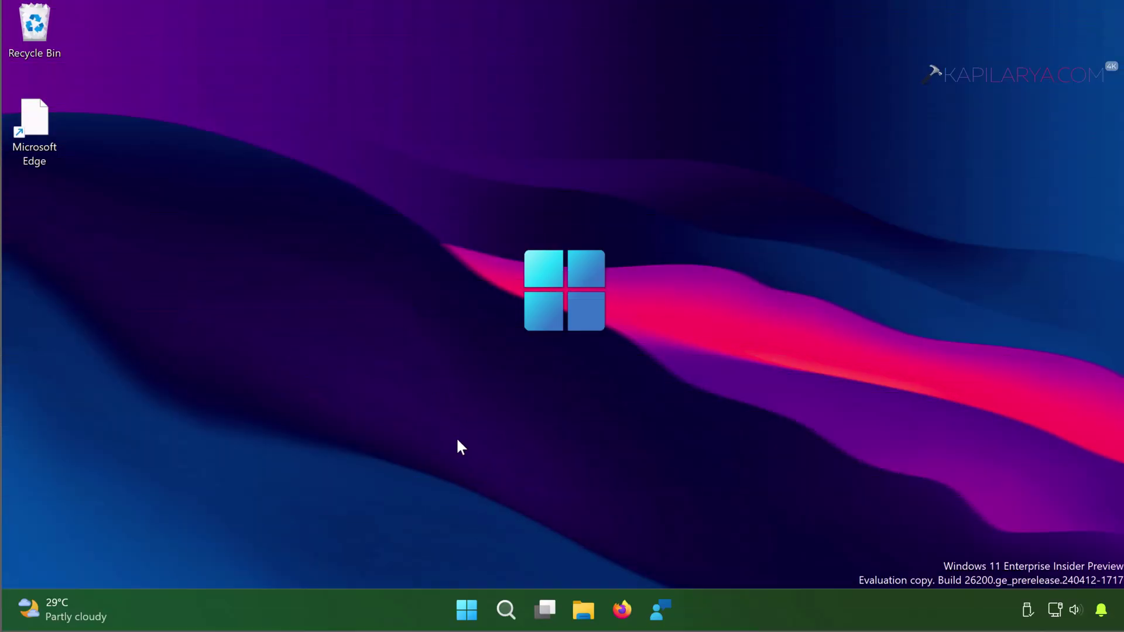
Step: Open the Run dialog from the Start button's right-click menu
right_click(466, 608)
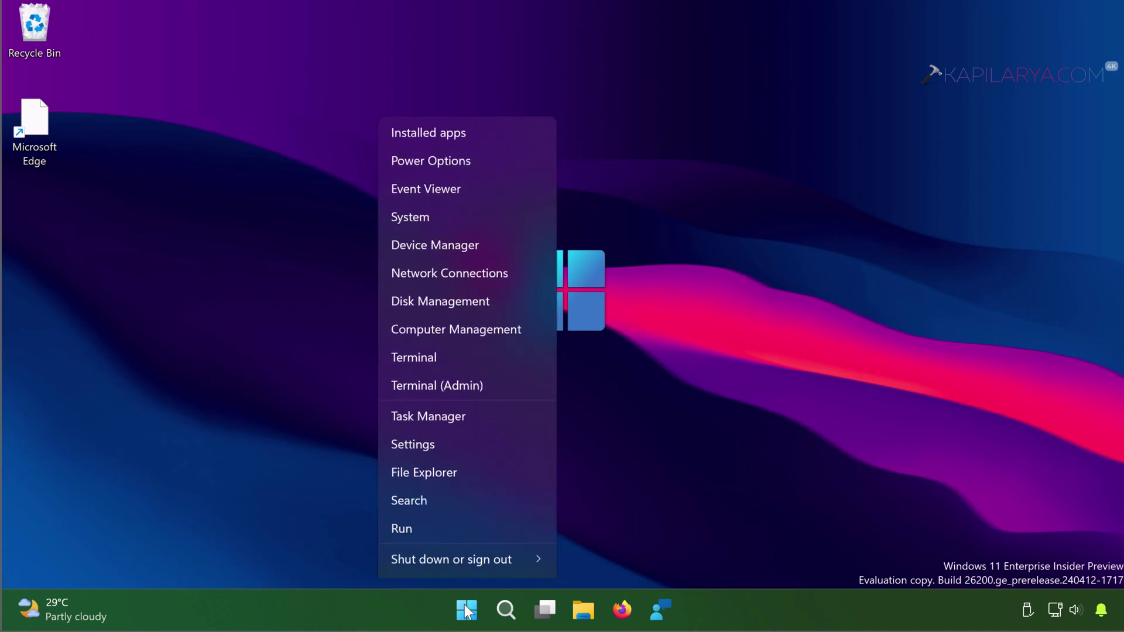
click(427, 504)
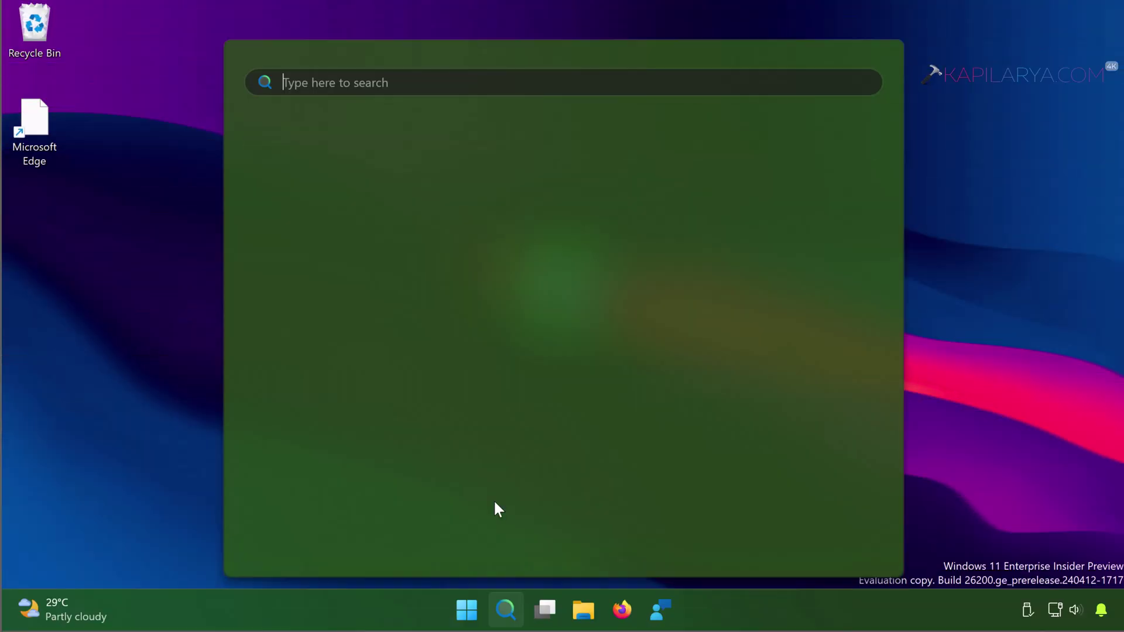
Step: Launch cmd as administrator from search and move its window to the screen centre
text(cmd)
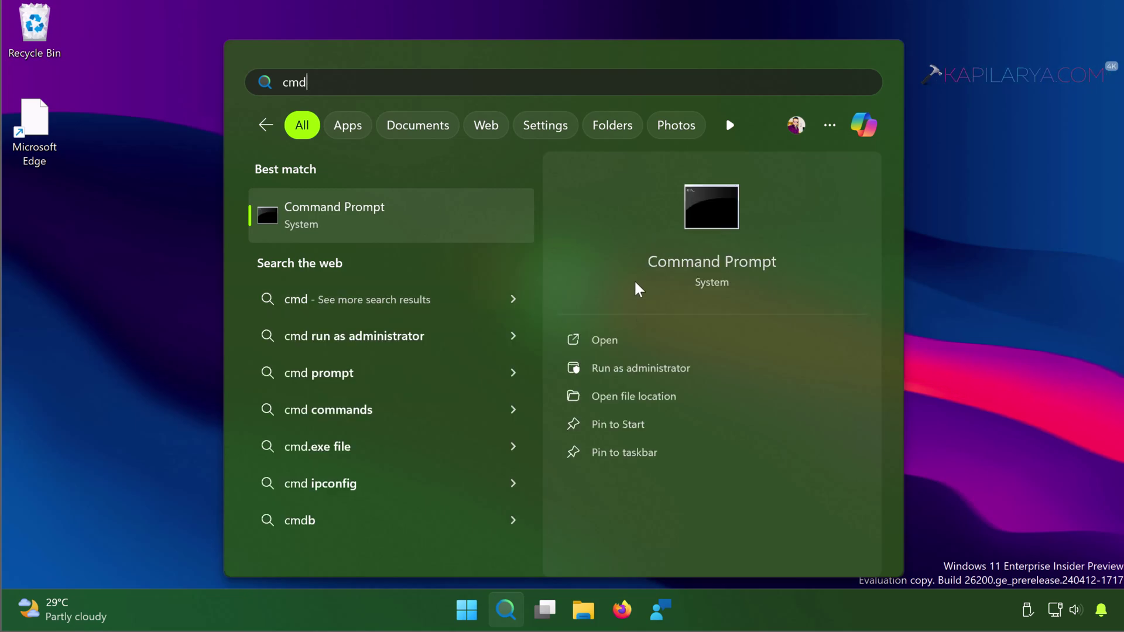
click(655, 368)
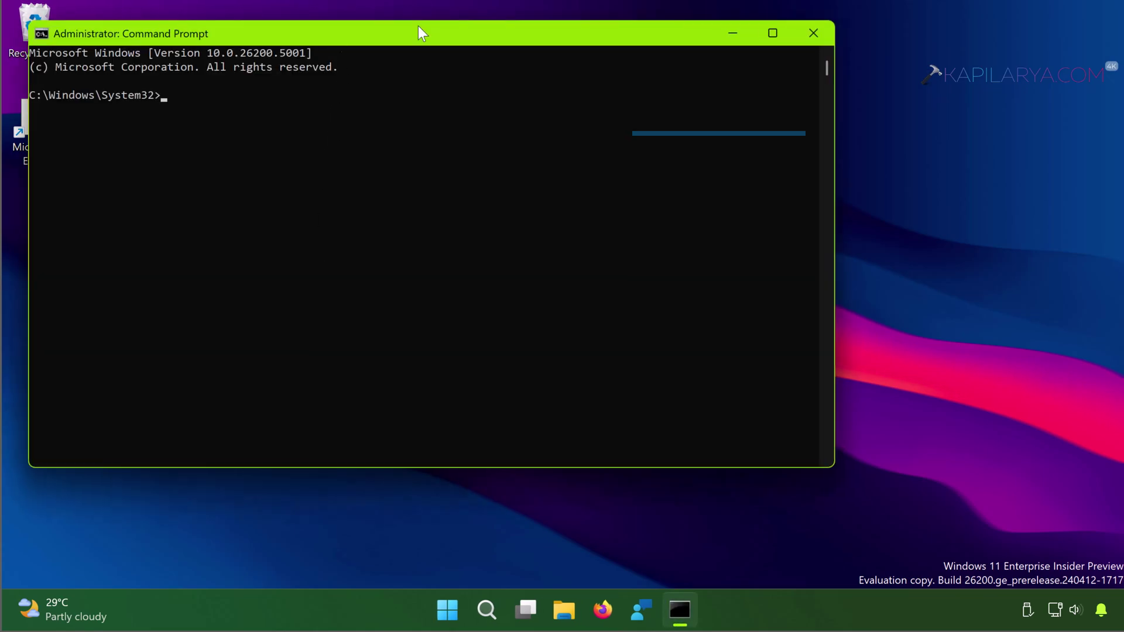
drag(471, 34, 650, 104)
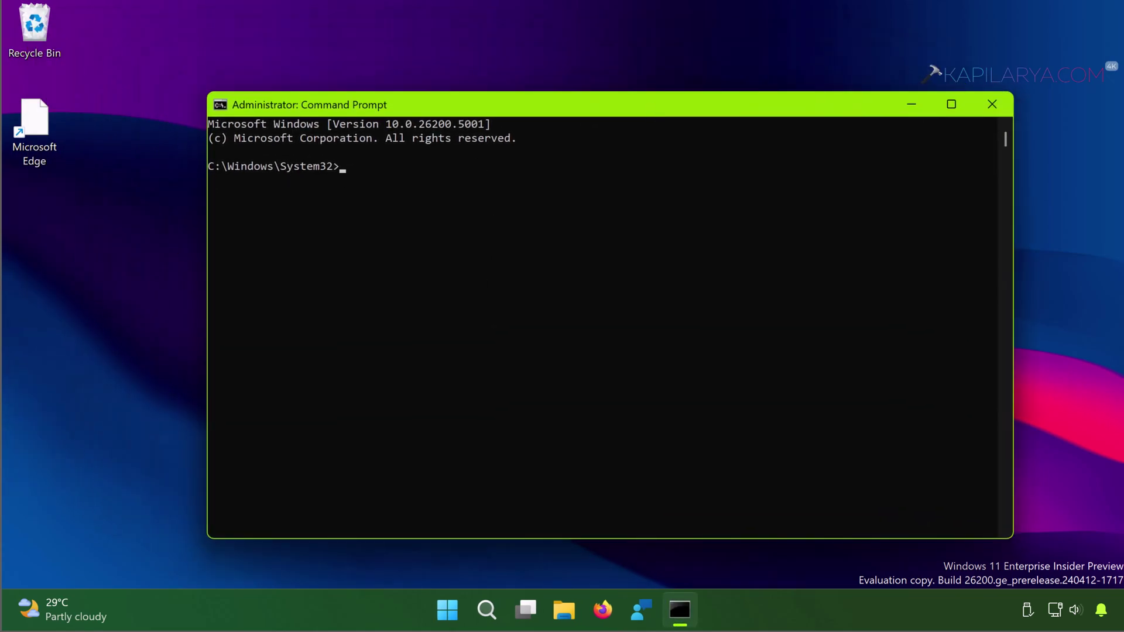
Step: Paste the runas template, select its COMPUTER-NAME\ADMINISTRATOR-USER placeholder, and open Start
click(55, 1)
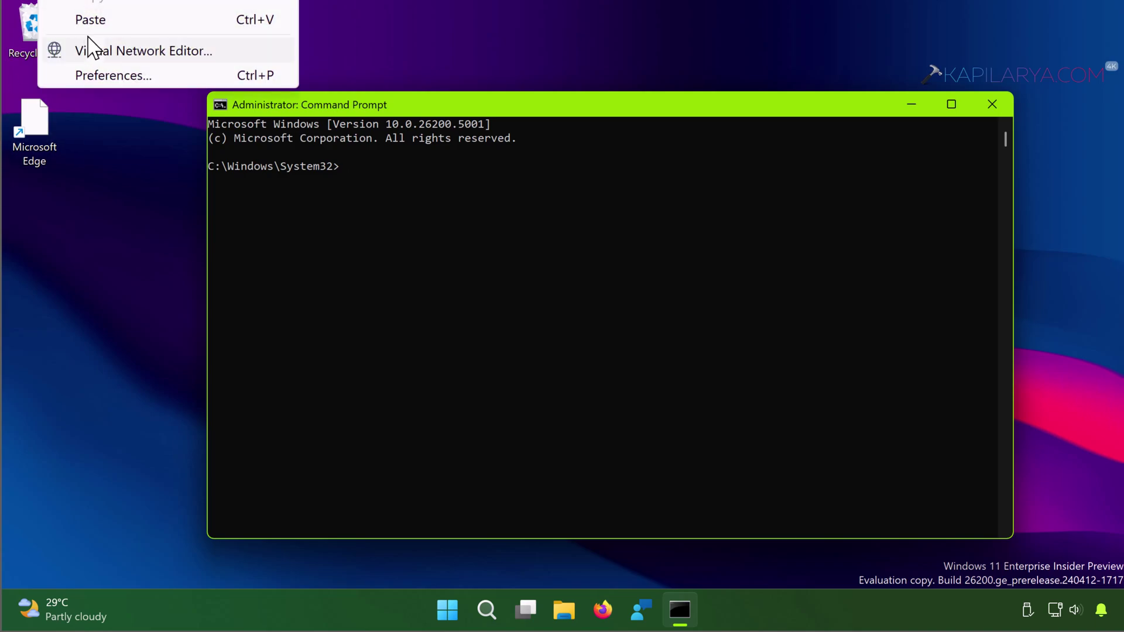
click(89, 22)
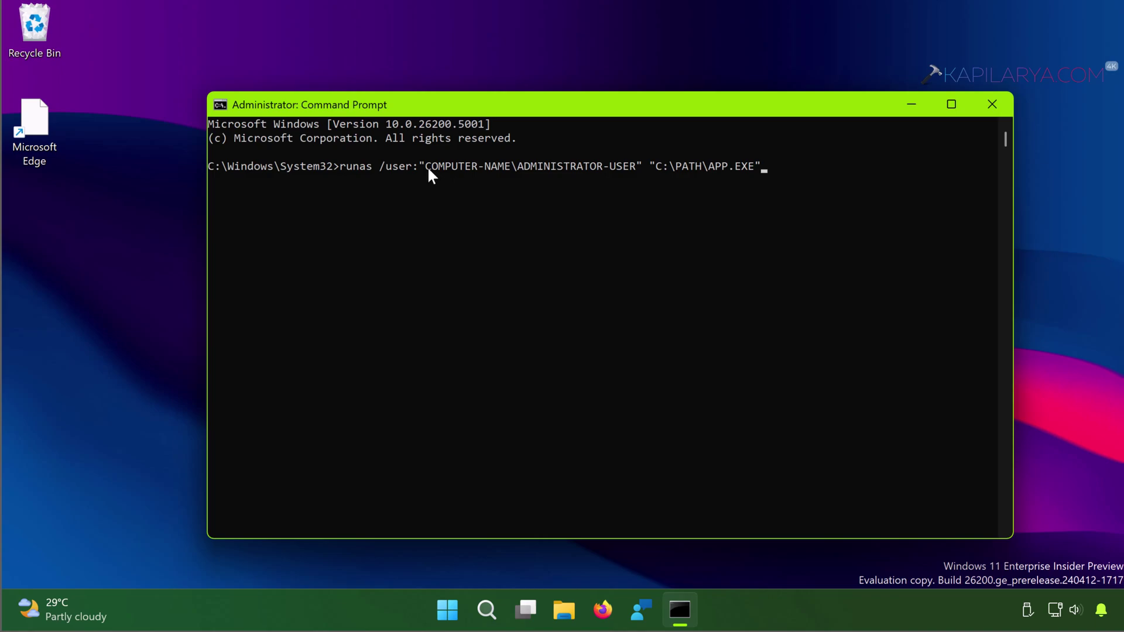
drag(427, 166, 441, 169)
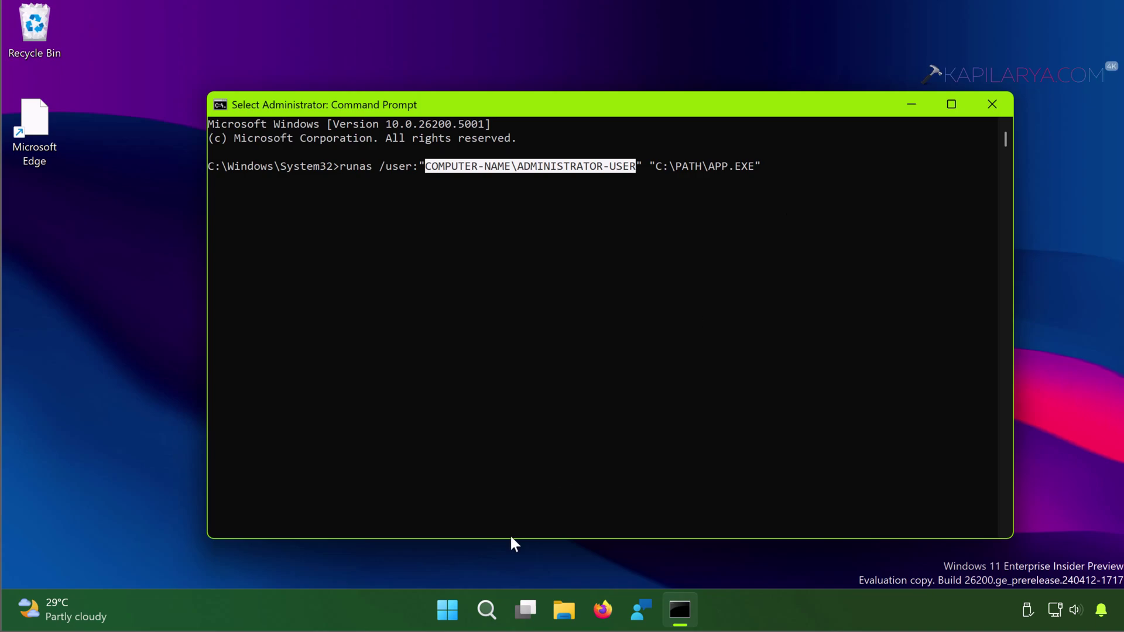
click(455, 609)
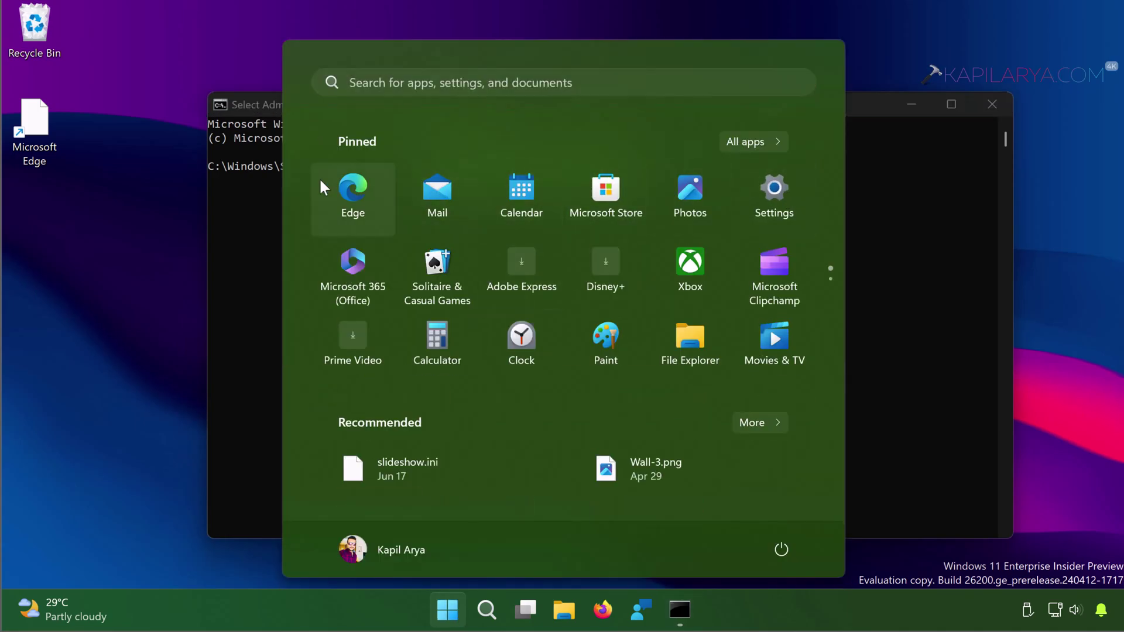
Step: Read the administrator account name in Settings > Accounts, then minimize Settings
key(super+i)
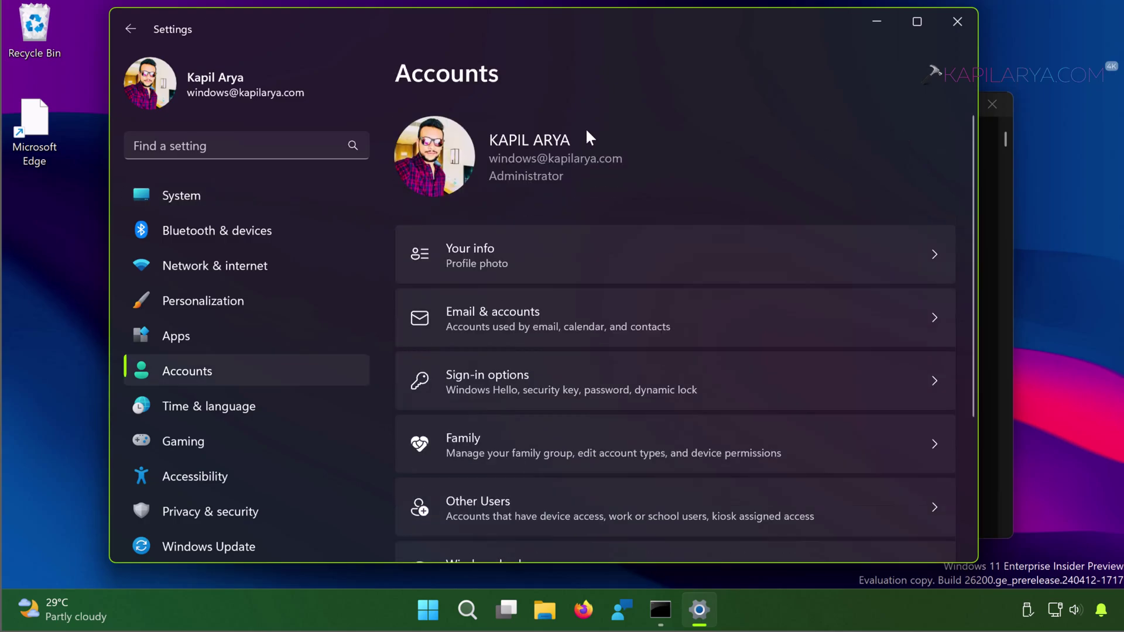
click(886, 19)
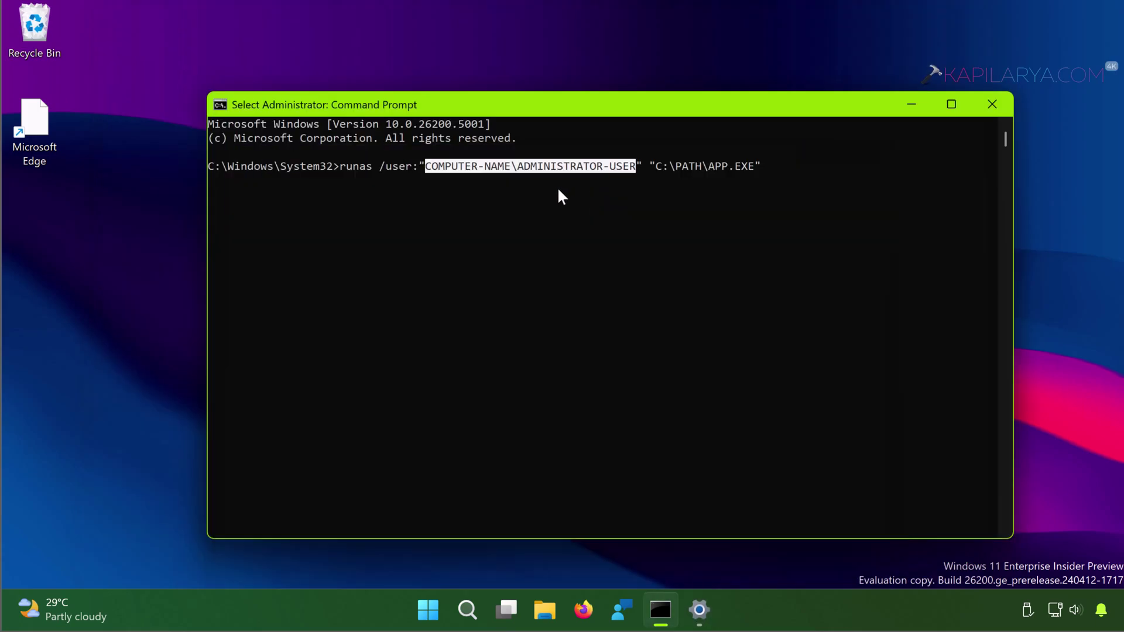
Step: Replace the user placeholder with the computer and administrator account name
text(KA^Z)
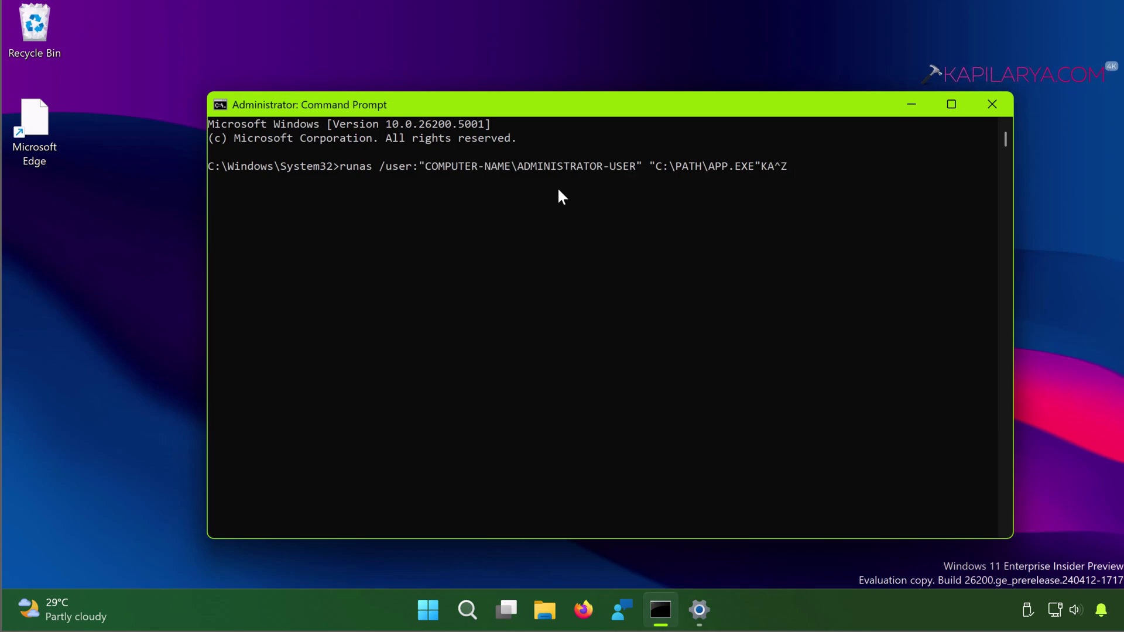
key(BackSpace)
key(BackSpace)
key(Left)
key(Left)
key(Left)
key(Left)
key(Left)
key(Left)
key(Left)
key(Left)
key(Left)
key(Left)
key(Left)
key(Left)
key(Left)
key(Left)
key(Left)
key(Left)
key(Left)
key(Left)
key(Left)
key(BackSpace)
key(BackSpace)
key(BackSpace)
key(BackSpace)
key(BackSpace)
key(BackSpace)
key(BackSpace)
key(BackSpace)
key(BackSpace)
key(BackSpace)
key(BackSpace)
key(BackSpace)
key(BackSpace)
key(BackSpace)
key(BackSpace)
key(BackSpace)
key(BackSpace)
key(BackSpace)
key(BackSpace)
key(BackSpace)
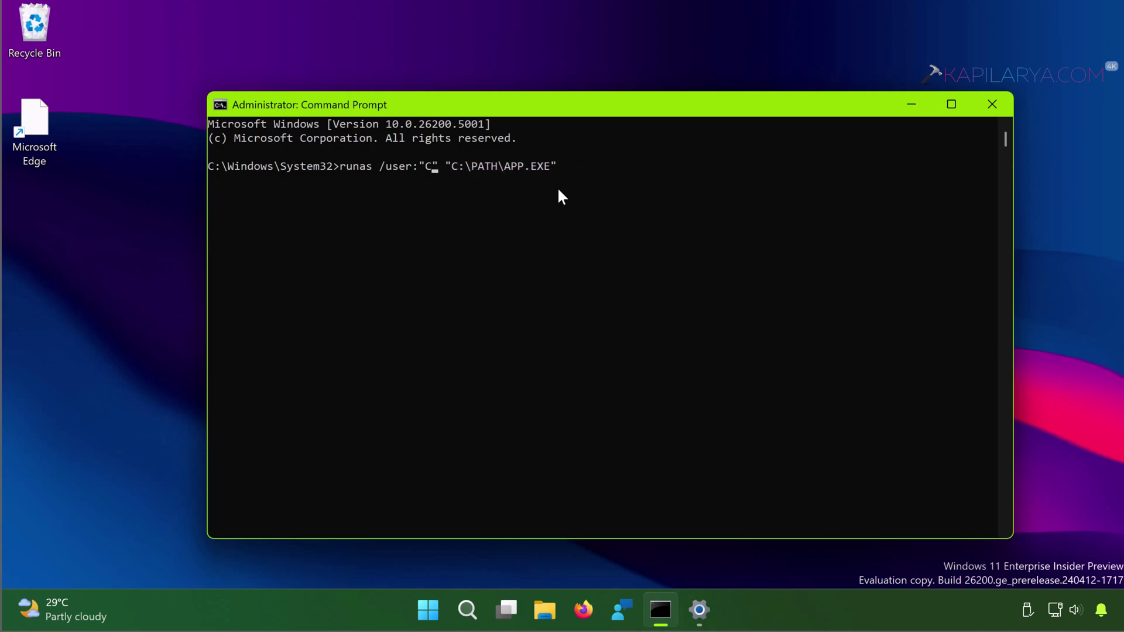
text(ka)
key(BackSpace)
key(BackSpace)
text(KAPIL-M3)
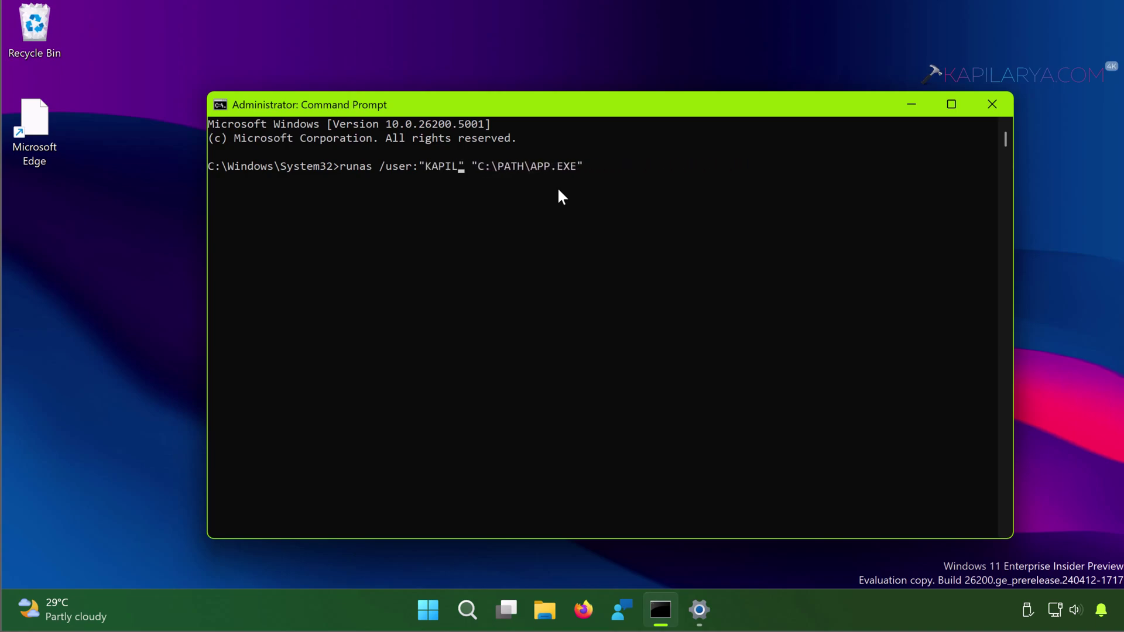
text(\Kapil )
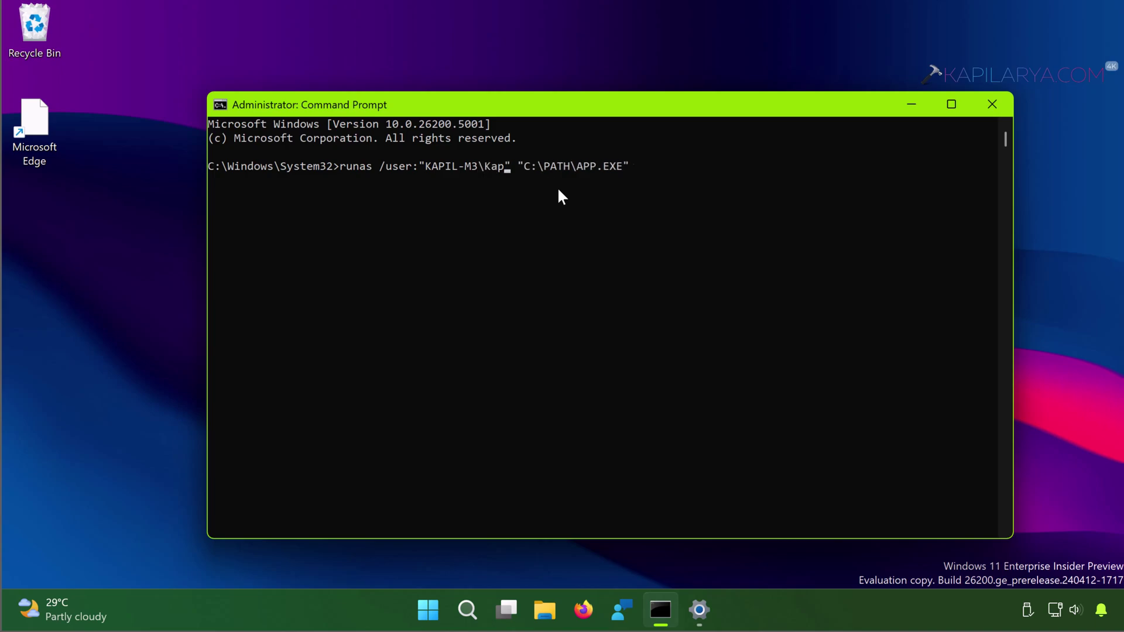
text(Arya)
Step: Change the app path placeholder to C:\Windows\System32\notepad.exe
key(Right)
key(Right)
key(Right)
key(Right)
key(Right)
key(Right)
key(Right)
key(Right)
key(Right)
key(Right)
key(Right)
key(Right)
key(Right)
key(Right)
key(Right)
key(Right)
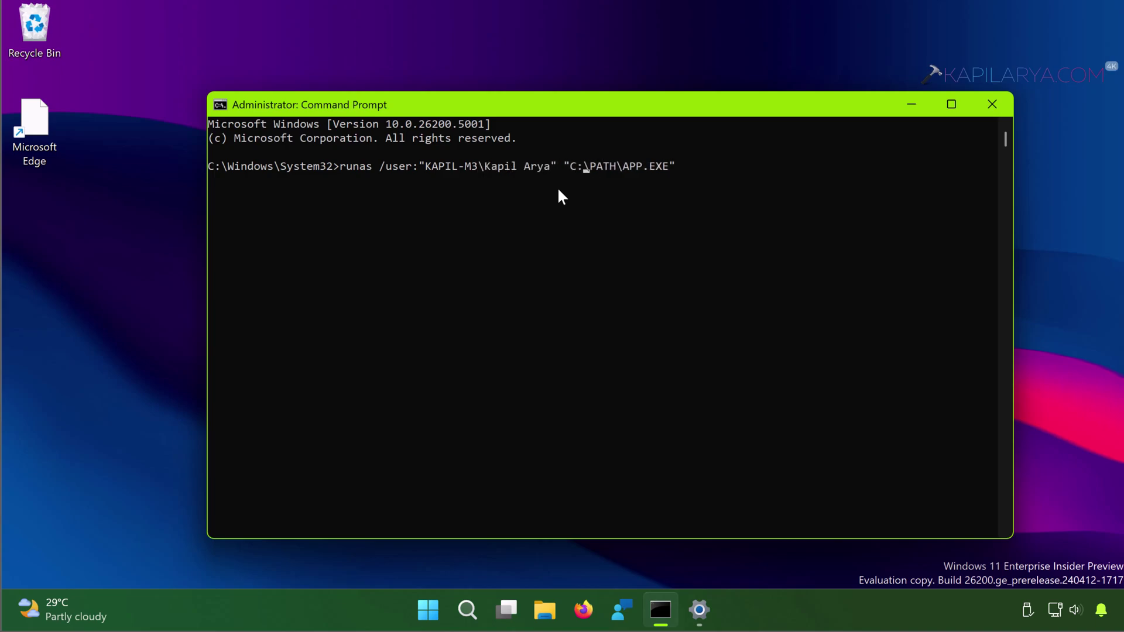
key(Right)
key(Right)
key(BackSpace)
key(BackSpace)
key(BackSpace)
key(BackSpace)
key(BackSpace)
key(BackSpace)
key(BackSpace)
text(notepad.exe)
key(Left)
key(Left)
key(Left)
key(Left)
key(Left)
key(Left)
key(Left)
key(Left)
key(Left)
key(Left)
key(Left)
key(Left)
key(BackSpace)
key(BackSpace)
key(BackSpace)
key(BackSpace)
text(Windows)
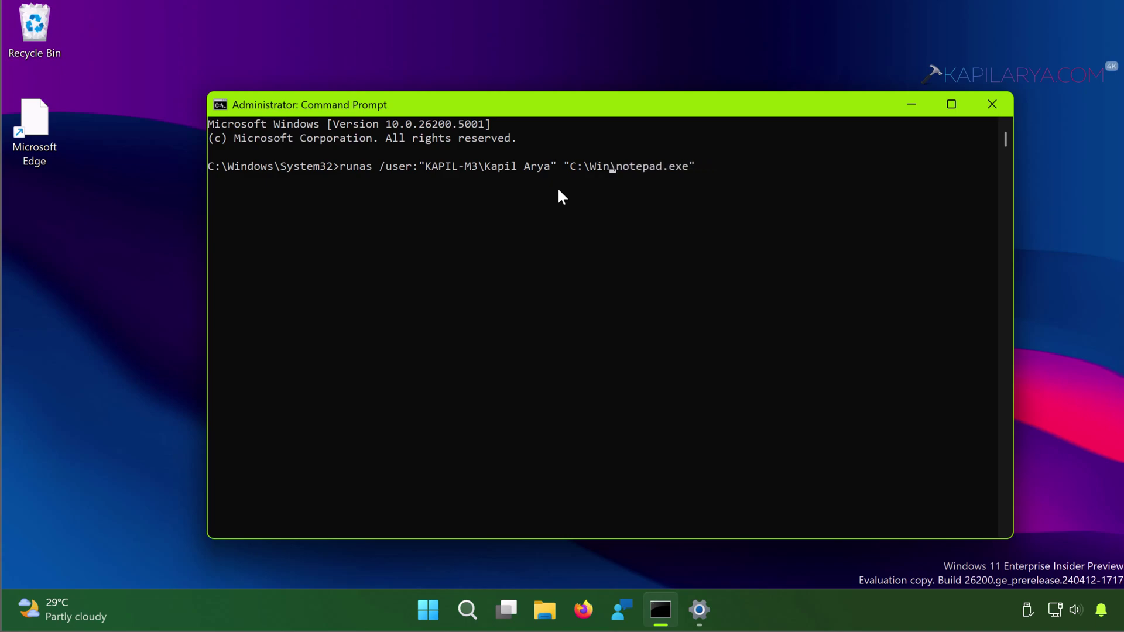
text(\System32)
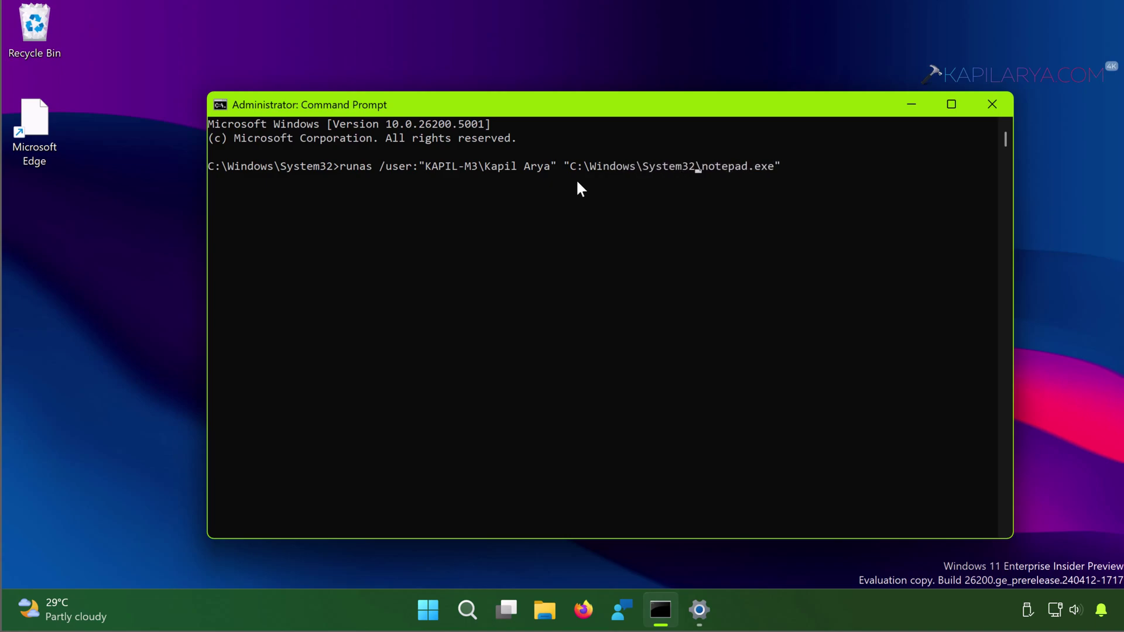
Step: Select the whole console, clear the selection, and begin erasing the runas command
click(784, 165)
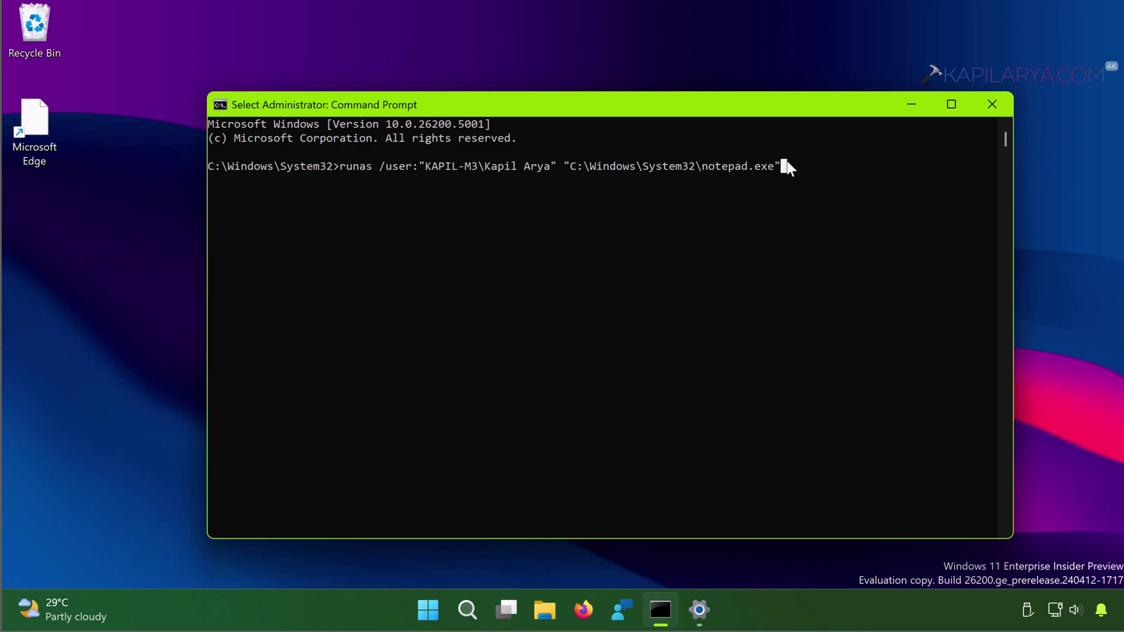
key(ctrl+a)
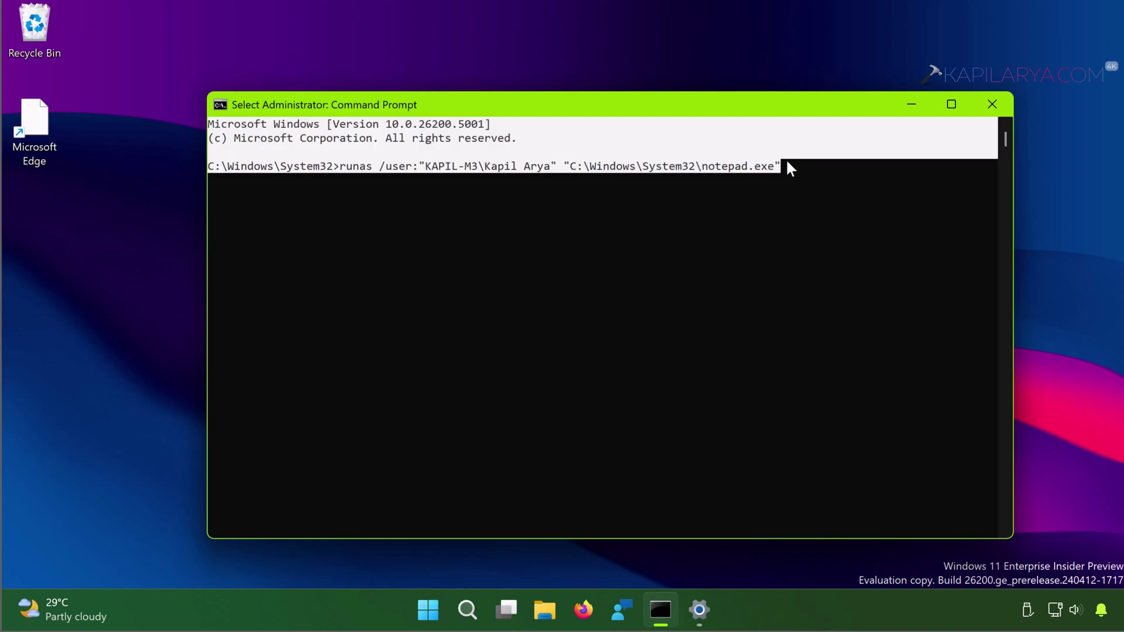
click(786, 162)
key(Escape)
key(Left)
key(Left)
key(Left)
key(Left)
key(Left)
key(Left)
key(Left)
key(Left)
key(Left)
key(Left)
key(Left)
key(Left)
key(Left)
key(BackSpace)
key(BackSpace)
key(BackSpace)
key(BackSpace)
key(BackSpace)
key(BackSpace)
key(BackSpace)
key(BackSpace)
key(BackSpace)
key(BackSpace)
key(BackSpace)
key(BackSpace)
key(BackSpace)
key(BackSpace)
key(BackSpace)
key(BackSpace)
key(BackSpace)
key(BackSpace)
key(BackSpace)
key(BackSpace)
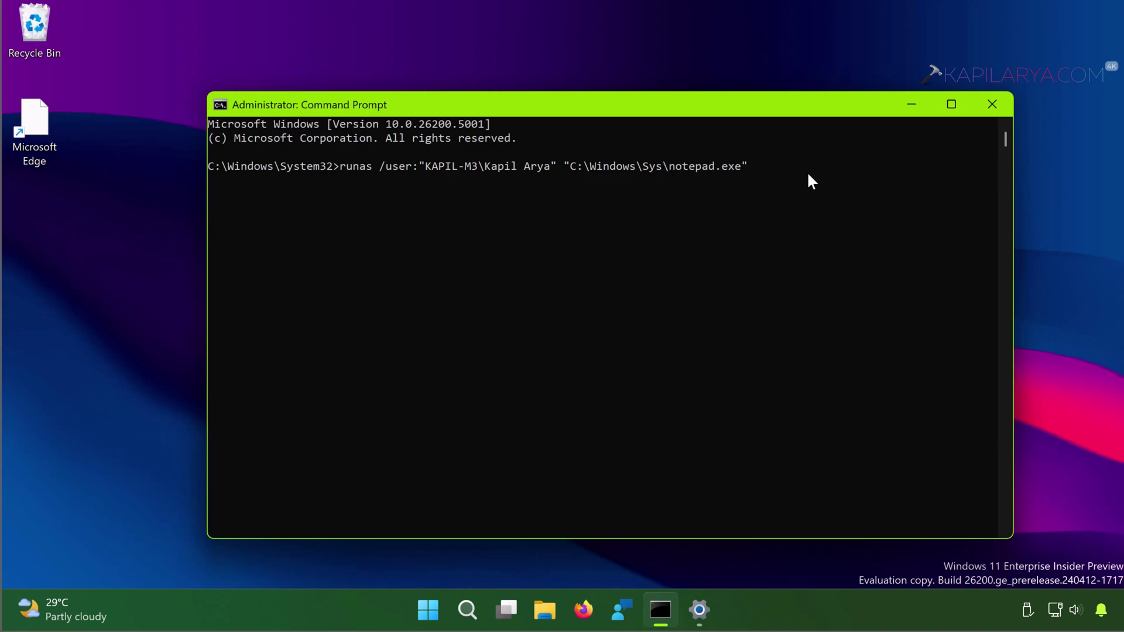
Step: Clear the remaining runas command text from the prompt
key(BackSpace)
key(BackSpace)
key(BackSpace)
key(BackSpace)
key(BackSpace)
key(BackSpace)
key(BackSpace)
key(BackSpace)
key(BackSpace)
key(BackSpace)
key(BackSpace)
key(BackSpace)
key(BackSpace)
key(BackSpace)
key(BackSpace)
key(BackSpace)
key(BackSpace)
key(BackSpace)
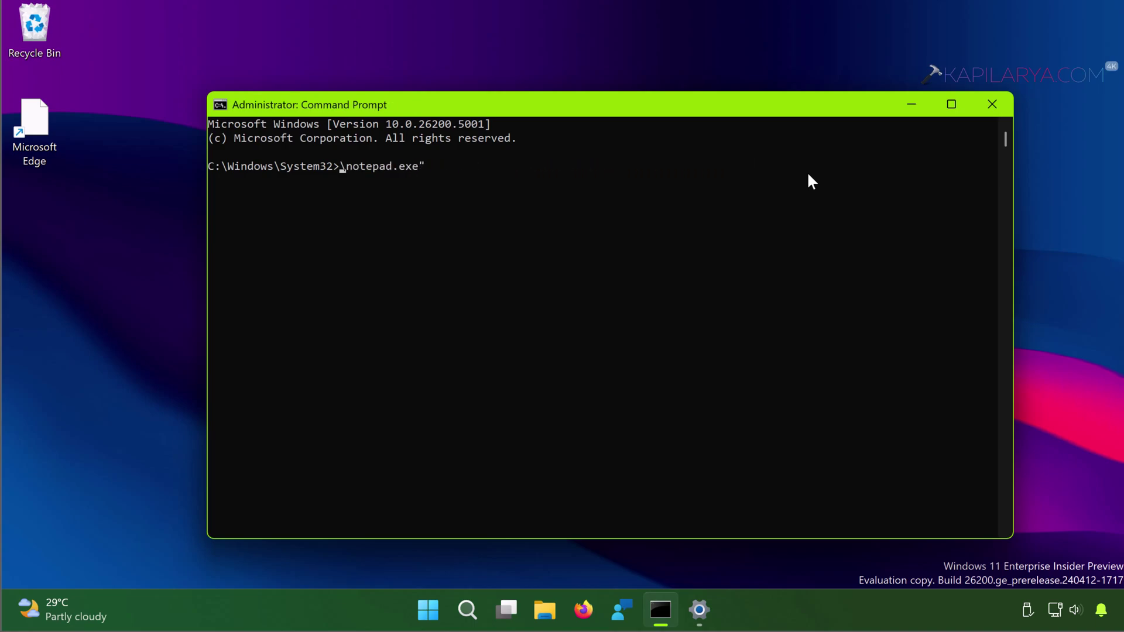
key(Right)
key(Right)
key(Right)
key(Right)
key(Right)
key(Right)
key(Right)
key(Right)
key(Right)
key(Right)
key(Right)
key(Right)
key(Right)
key(BackSpace)
key(BackSpace)
key(BackSpace)
key(BackSpace)
key(BackSpace)
key(BackSpace)
key(BackSpace)
key(BackSpace)
key(BackSpace)
key(BackSpace)
key(BackSpace)
key(BackSpace)
Step: Move up to C:\ with cd and cd.. twice, then run 'sudo notepad'
text(cd)
key(Return)
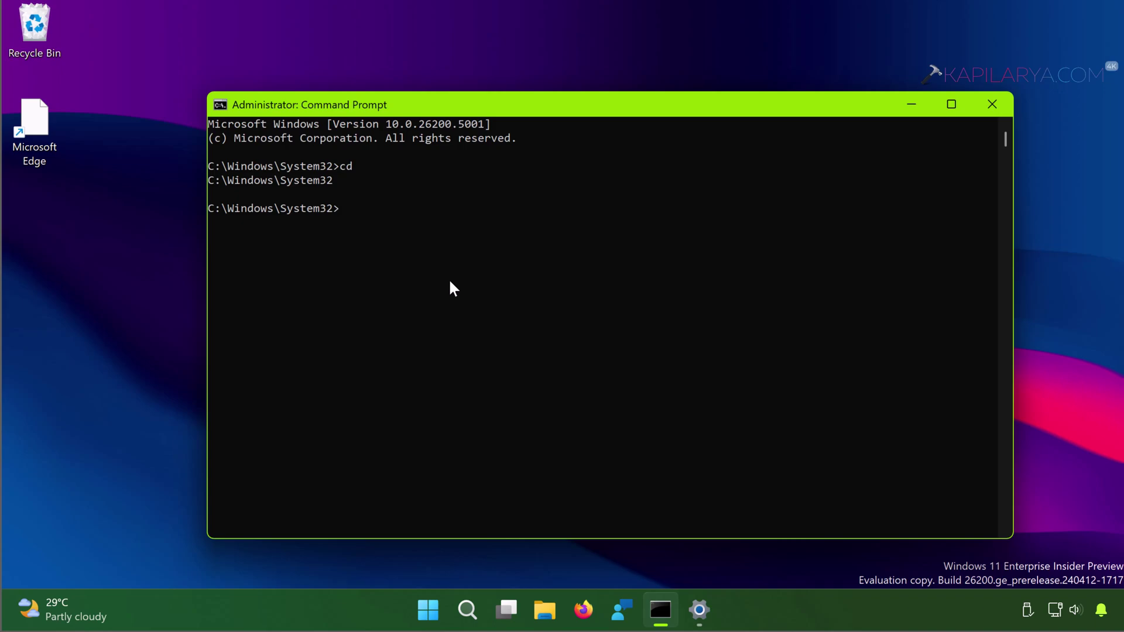
text(cd..)
key(Return)
text(cd..)
key(Return)
text(sudo )
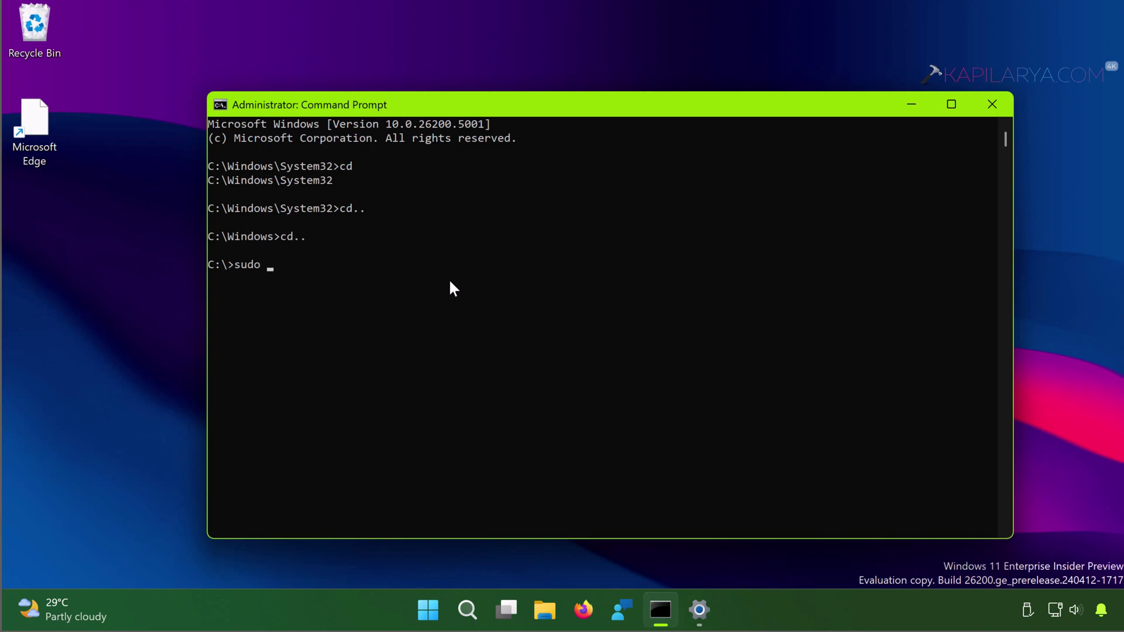
text(notepad)
key(Return)
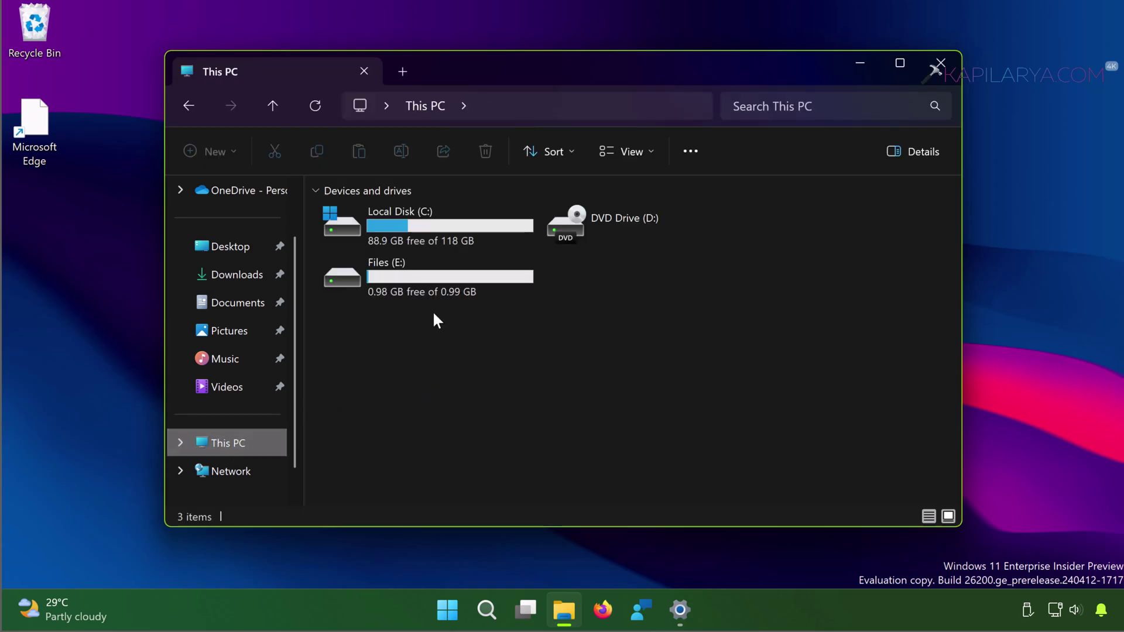
Step: Navigate from Local Disk (C:) through Windows into the System32 folder
double_click(443, 231)
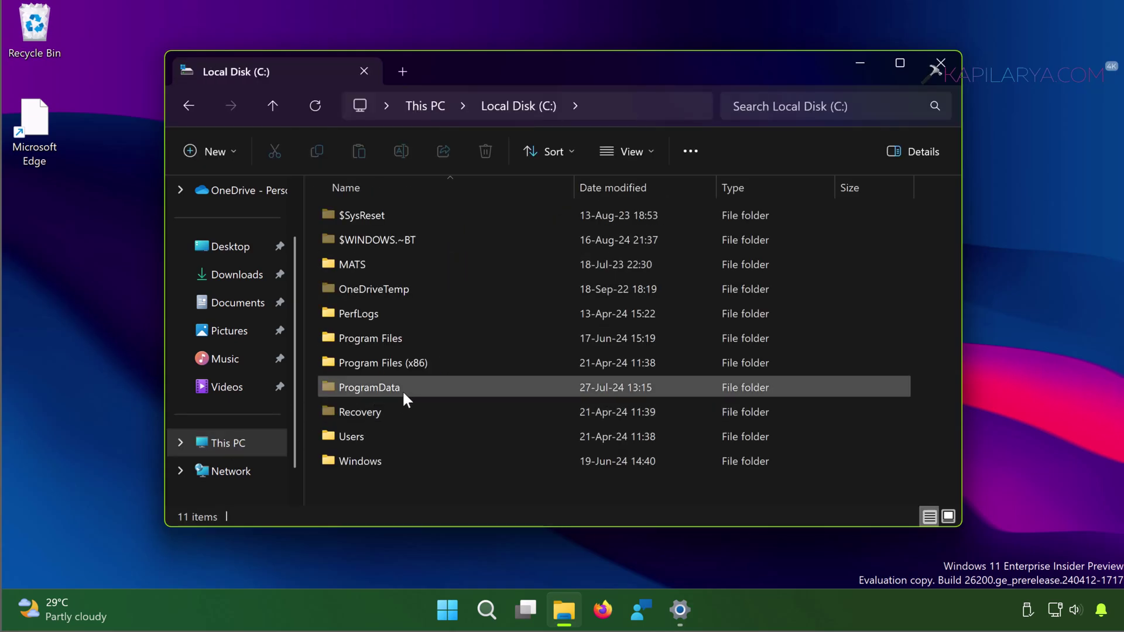
double_click(397, 462)
text(system)
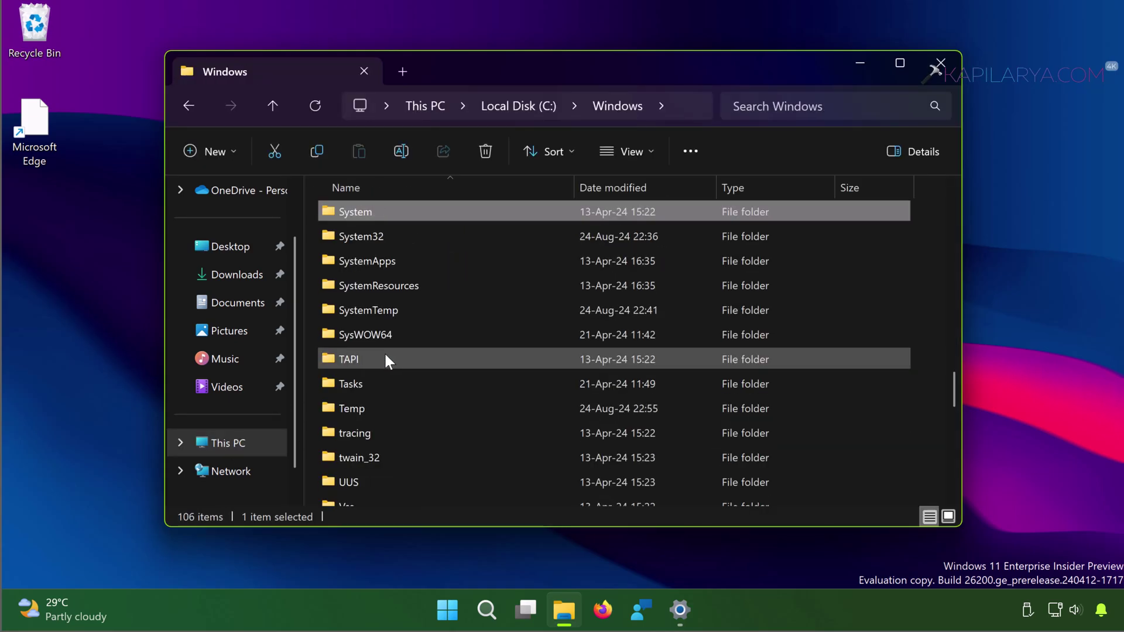
key(Down)
key(Return)
Step: Find msdtc.exe in System32 and bring up its context menu
scroll(442, 346, down, 20)
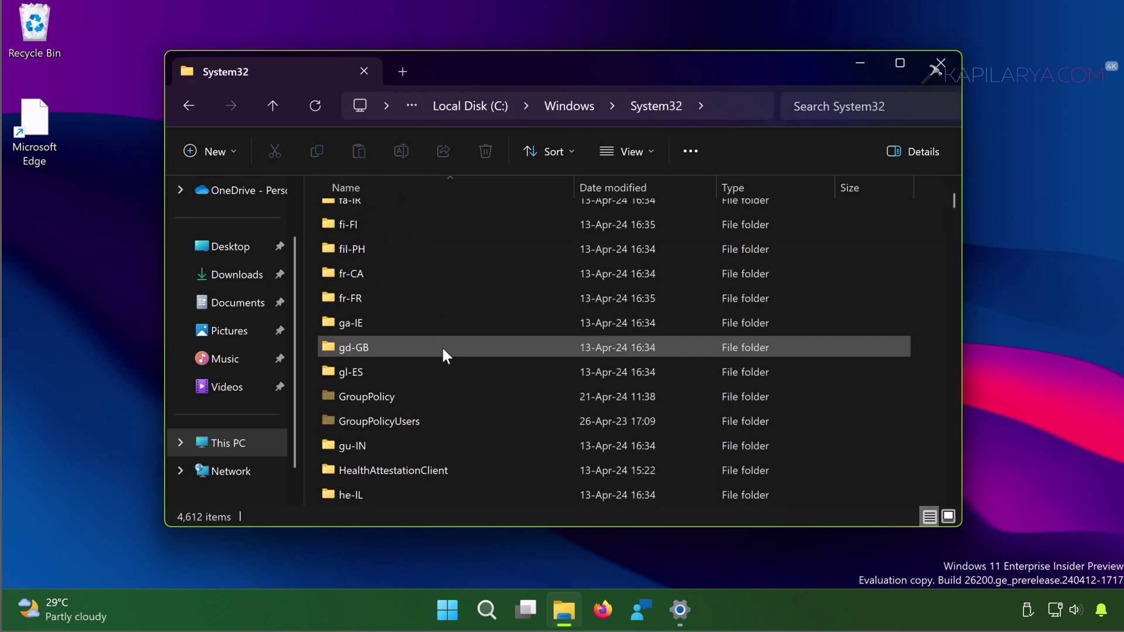
drag(954, 229, 959, 351)
click(396, 377)
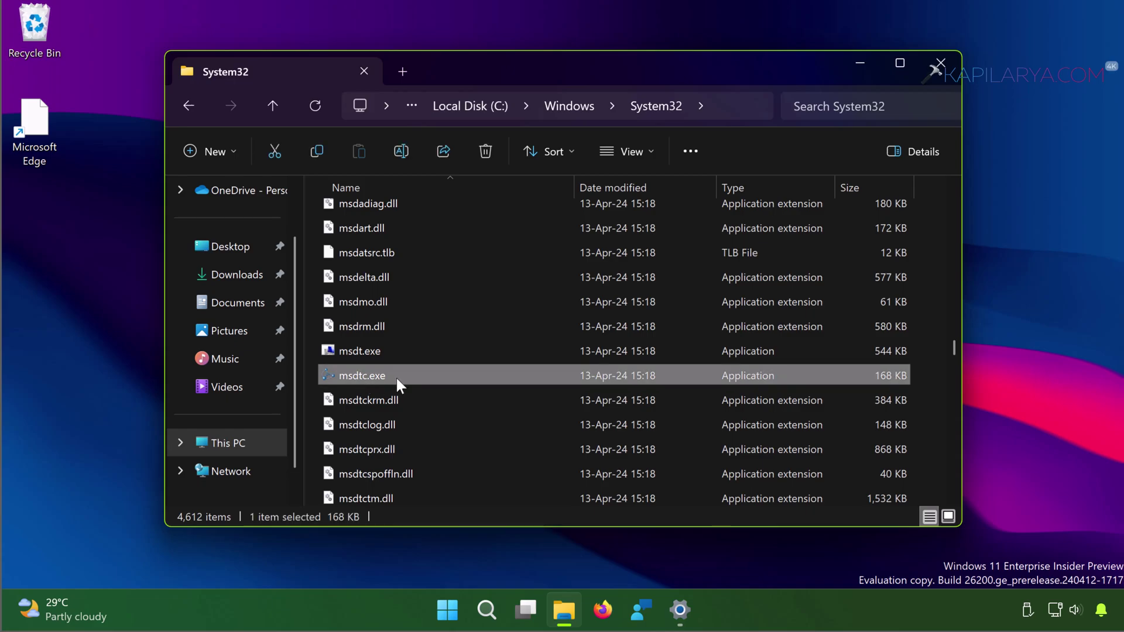
right_click(396, 375)
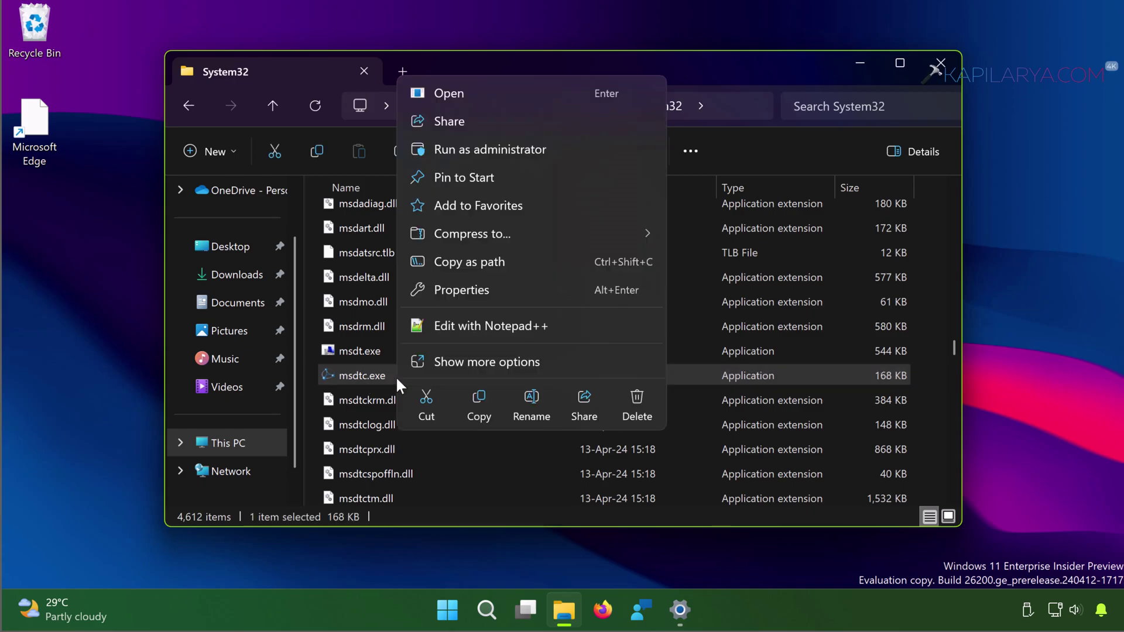